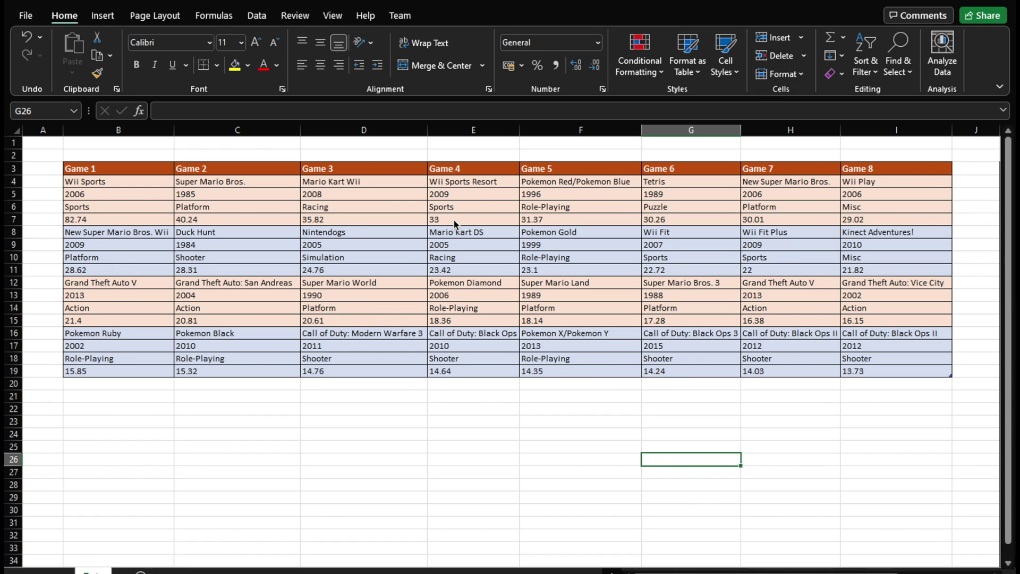
In Excel, check the table names: Game 1–8 table is RawData, stacked table is FormattedData
click(924, 570)
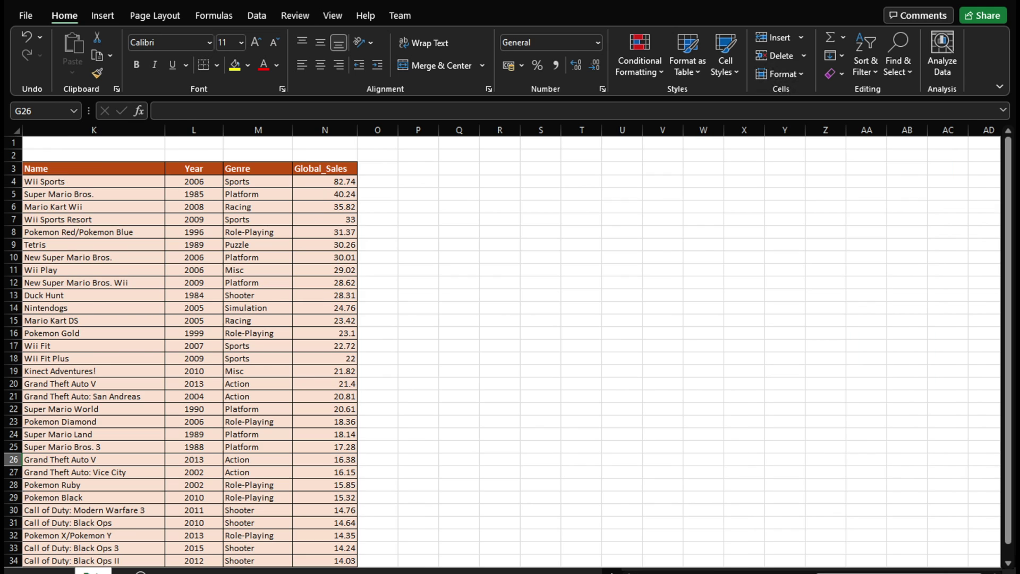
click(873, 567)
drag(873, 566, 856, 566)
scroll(390, 236, down, 1)
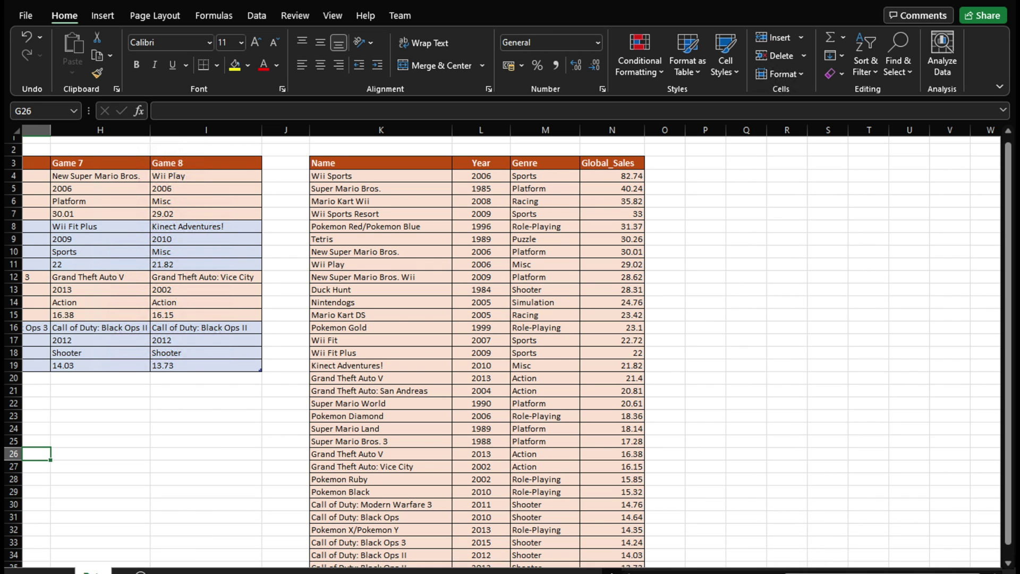
scroll(510, 345, left, 3)
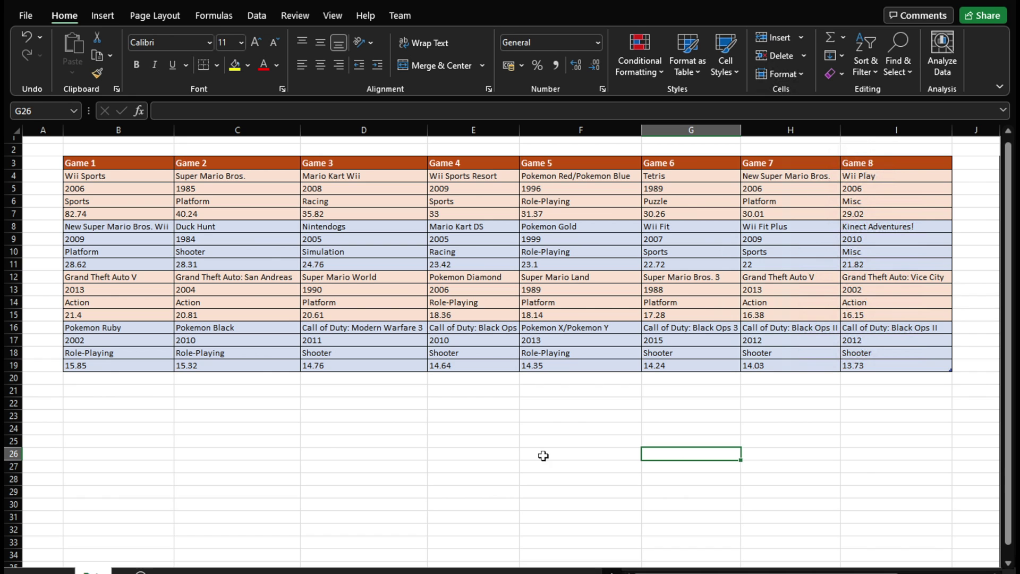
click(144, 163)
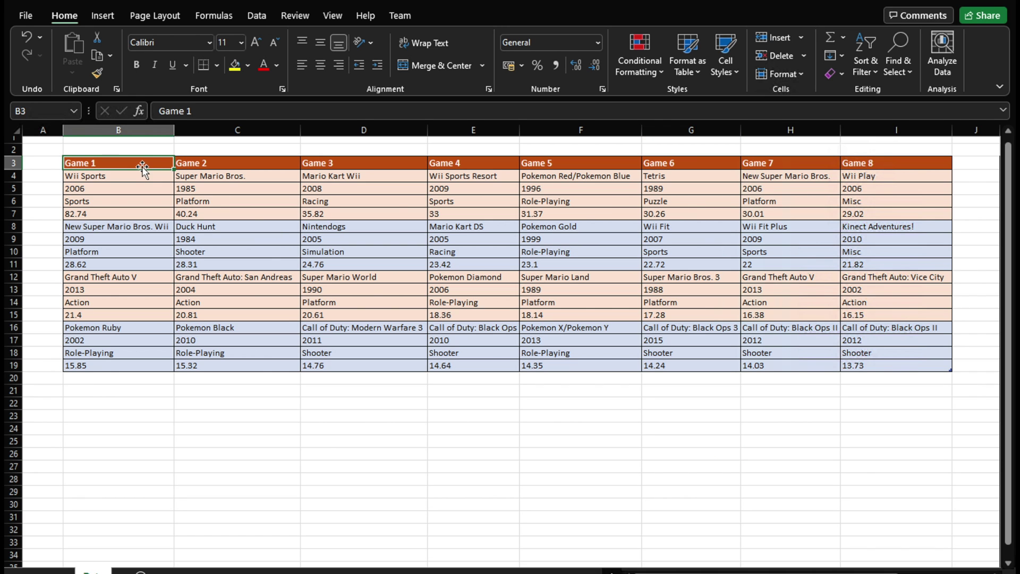
shift+click(914, 365)
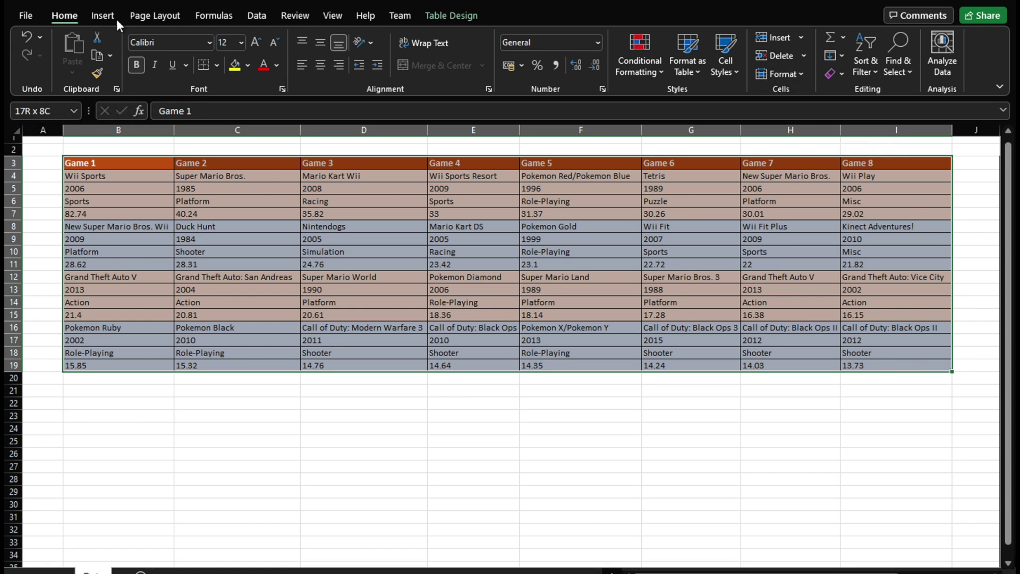
click(449, 16)
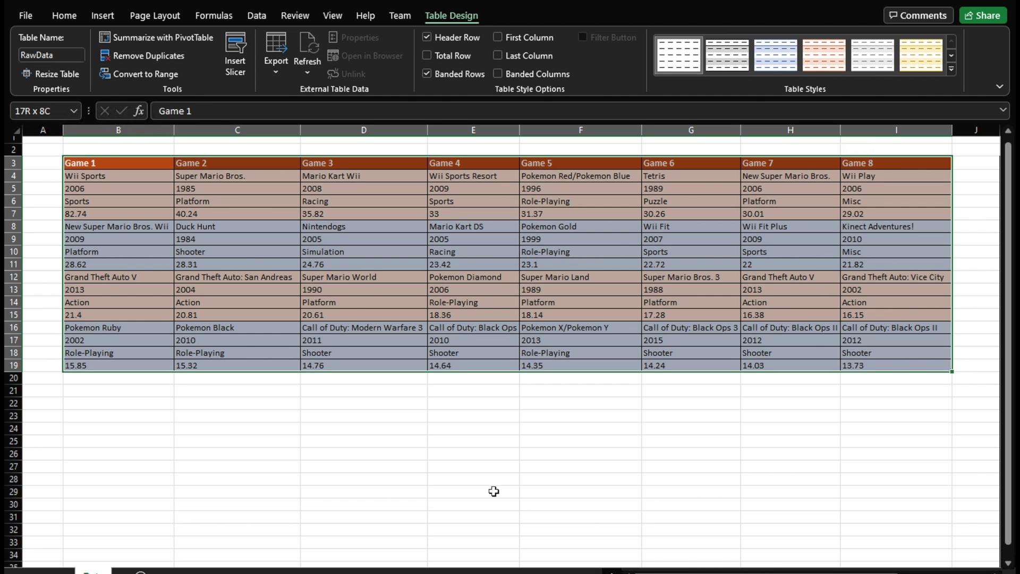
scroll(510, 345, right, 5)
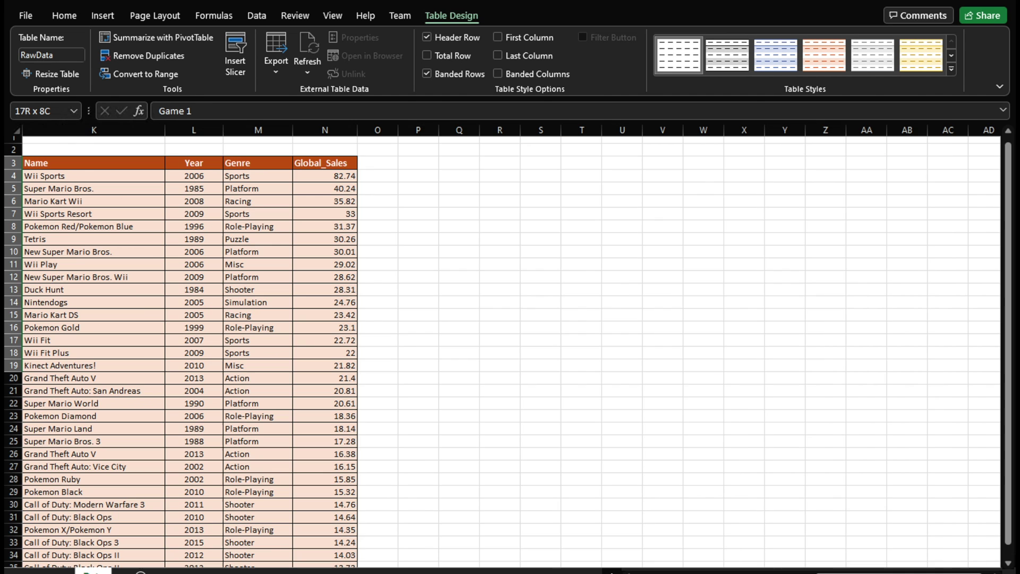
click(148, 179)
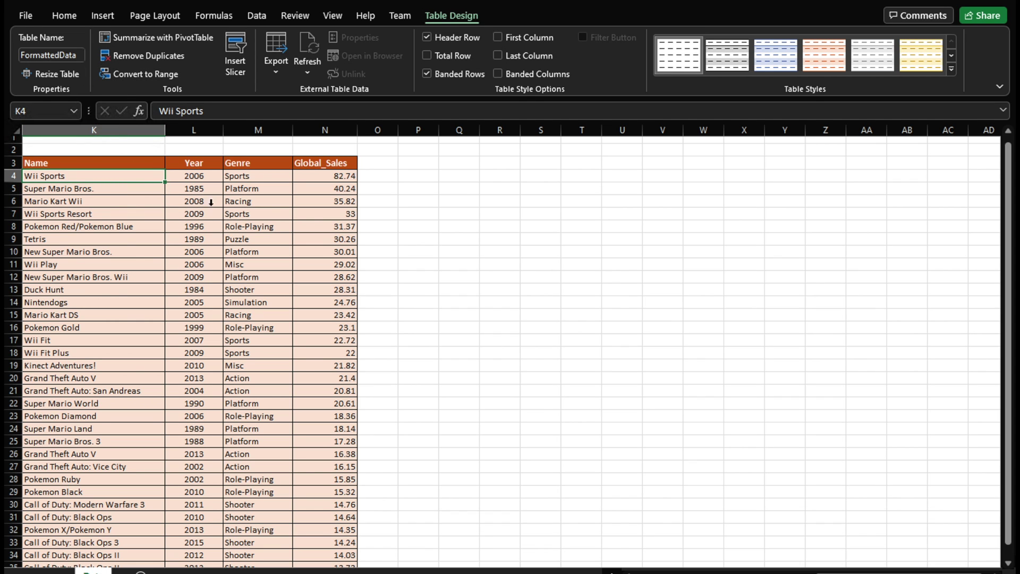
scroll(685, 393, left, 5)
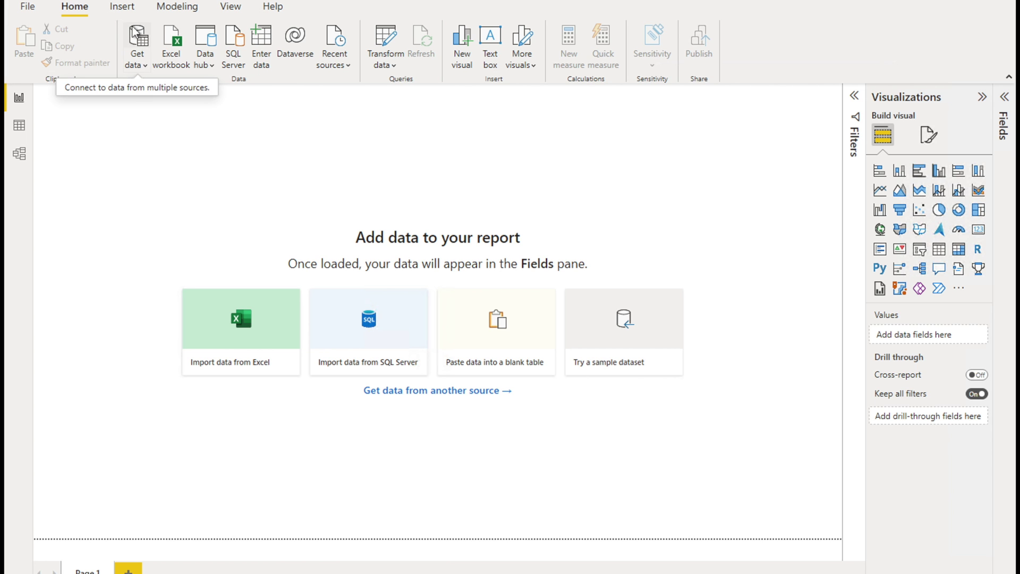
Import the Multi Column Vertically Stacked Data.xlsx workbook from the Desktop as an Excel source
click(140, 62)
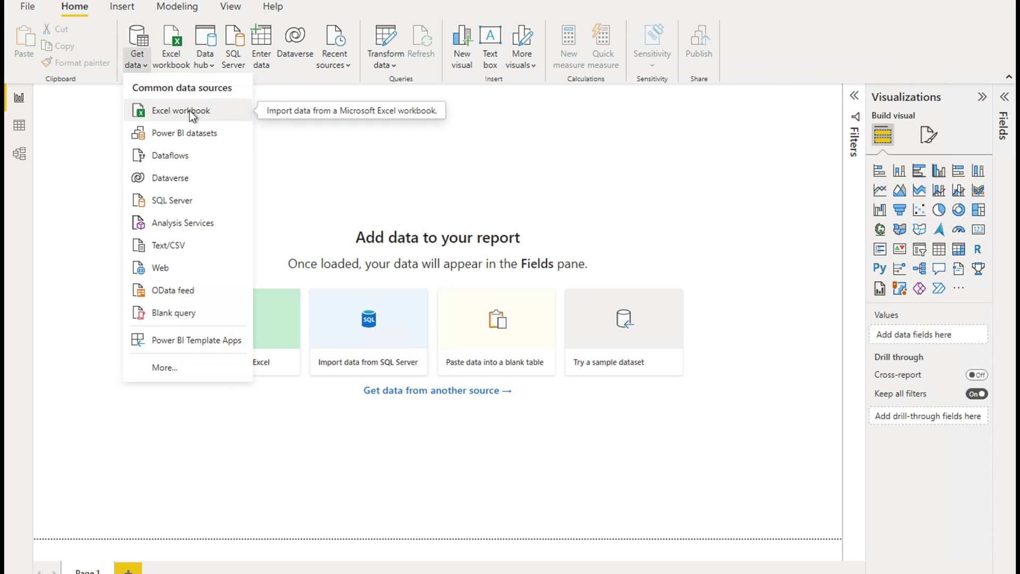
click(189, 110)
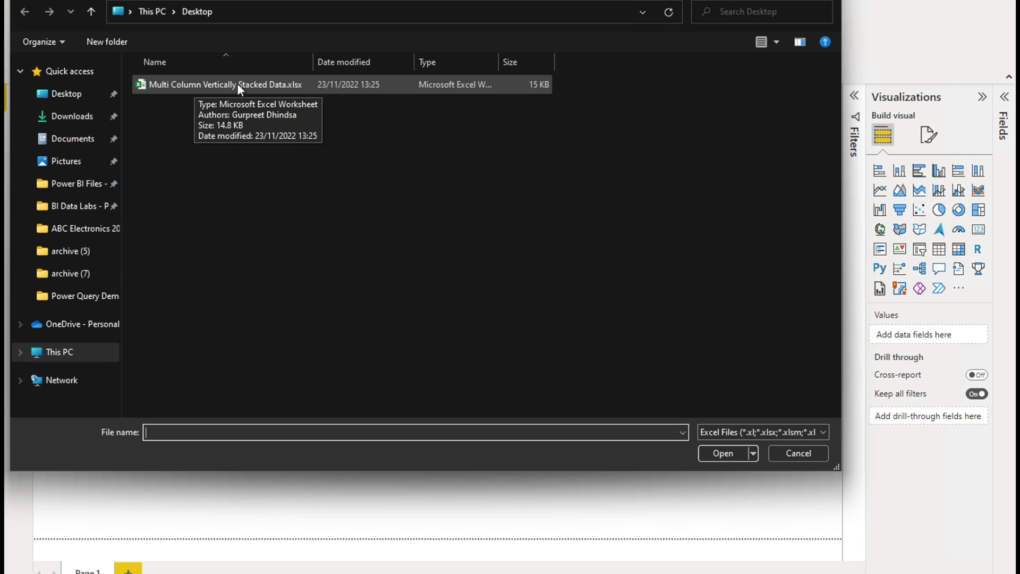
click(211, 86)
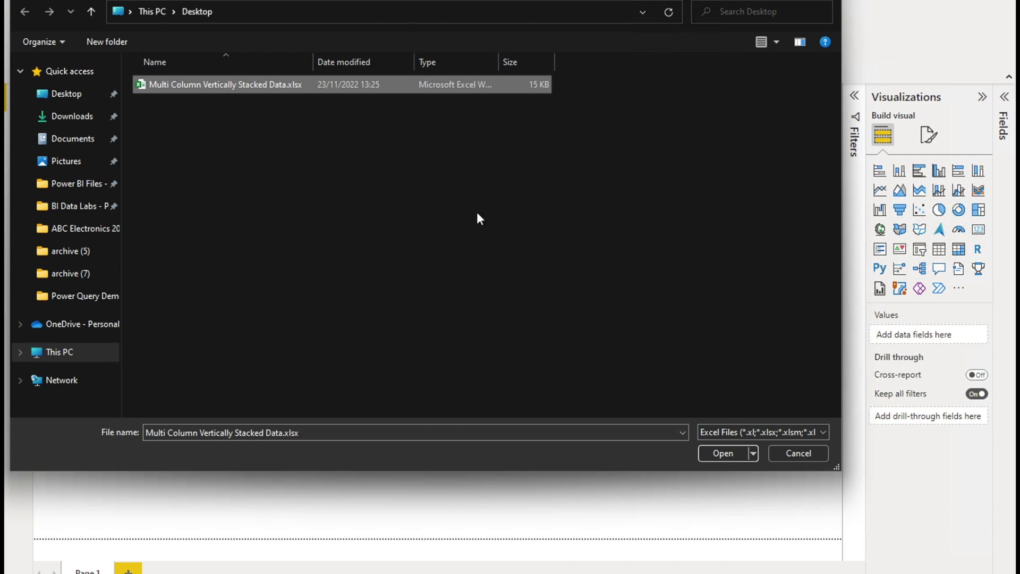
click(723, 453)
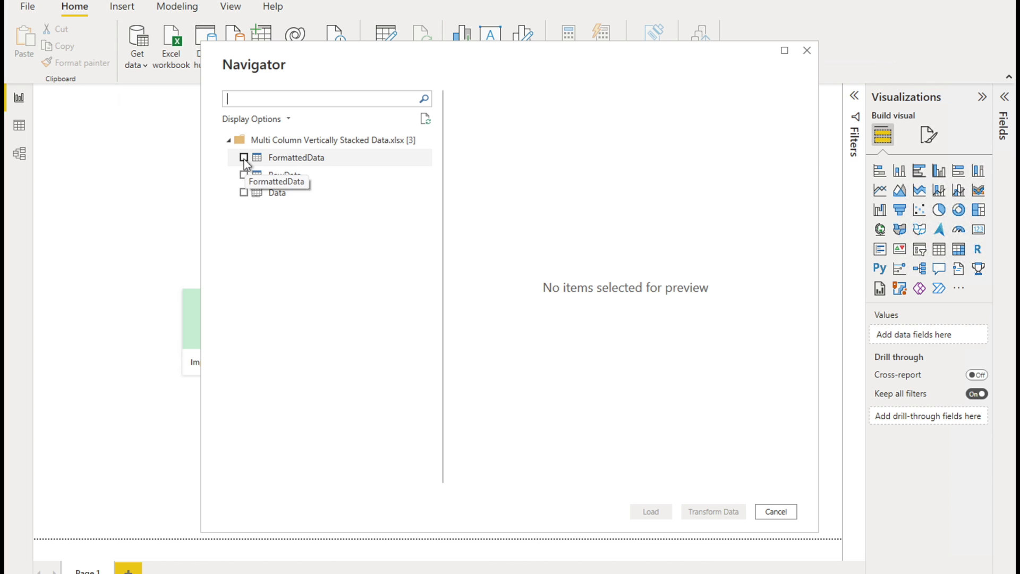
Choose RawData in the Navigator and load it into Power Query Editor for transforming
click(244, 175)
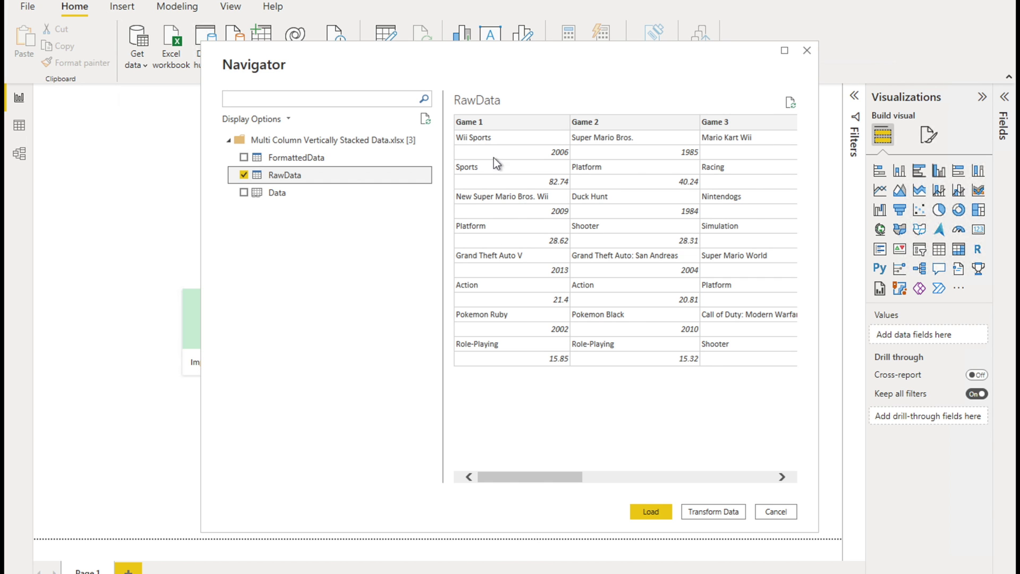
click(713, 512)
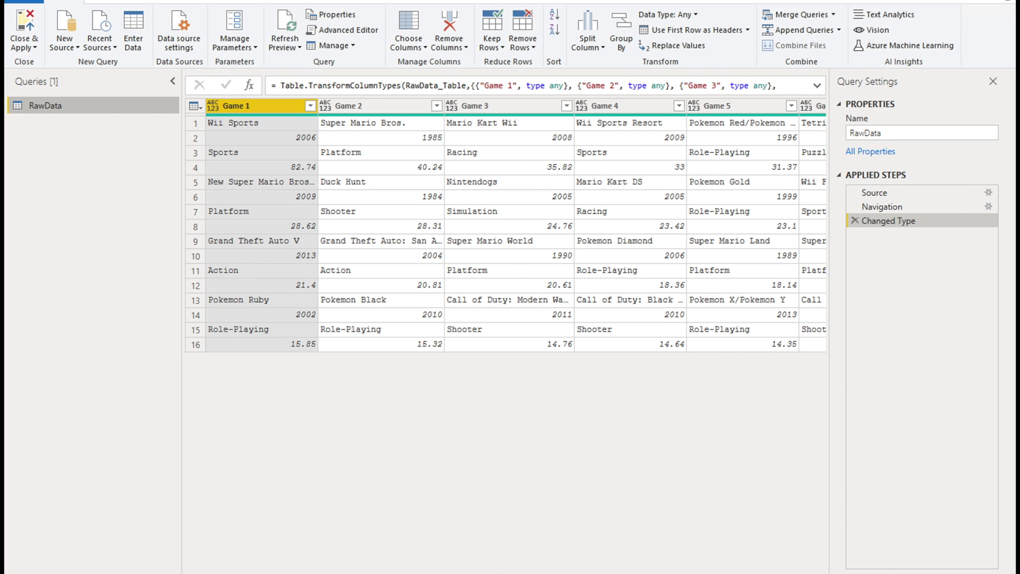
Delete RawData's automatic Changed Type step and compare the Source and Navigation previews
scroll(505, 233, right, 5)
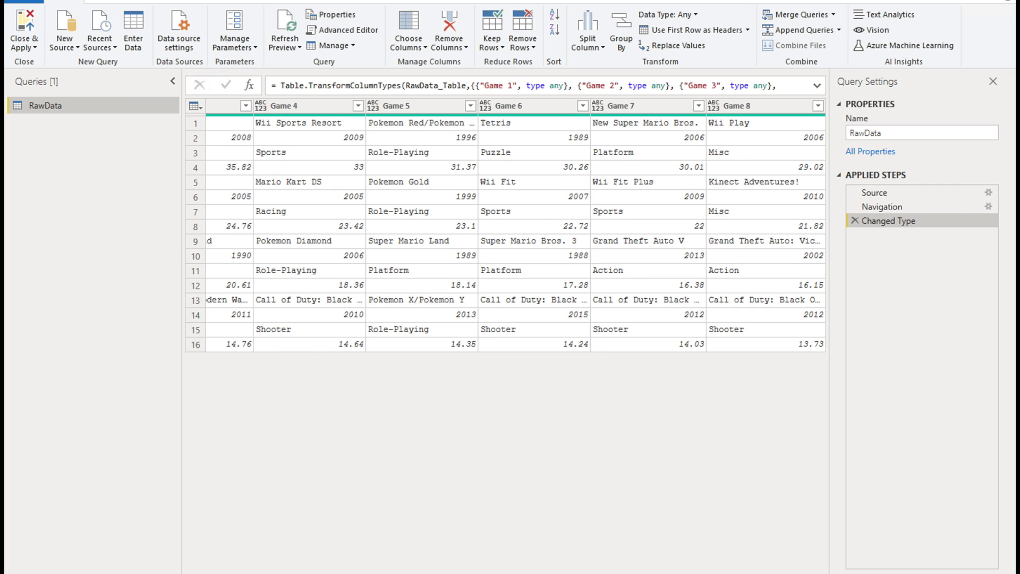
scroll(505, 234, left, 5)
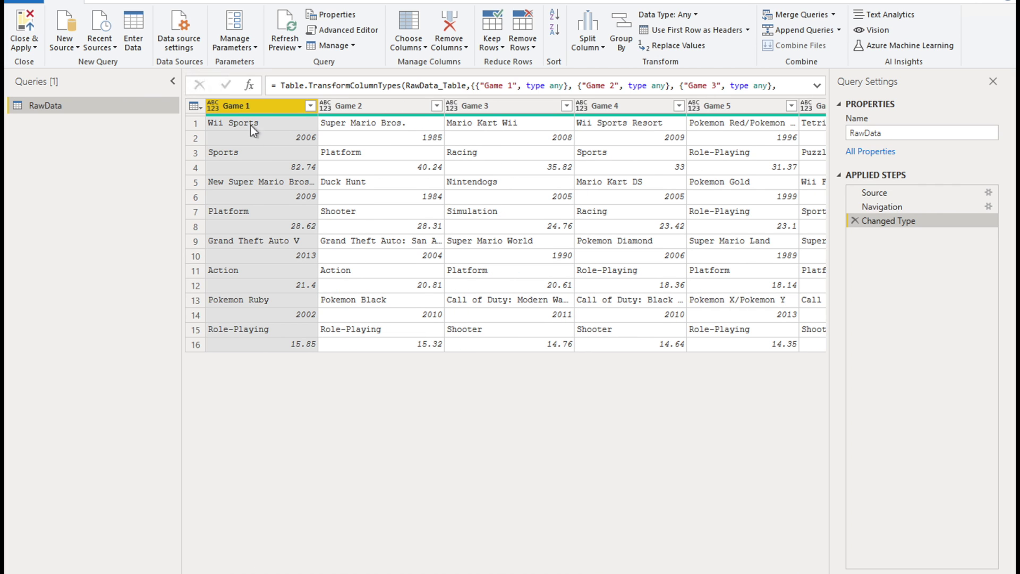
click(250, 105)
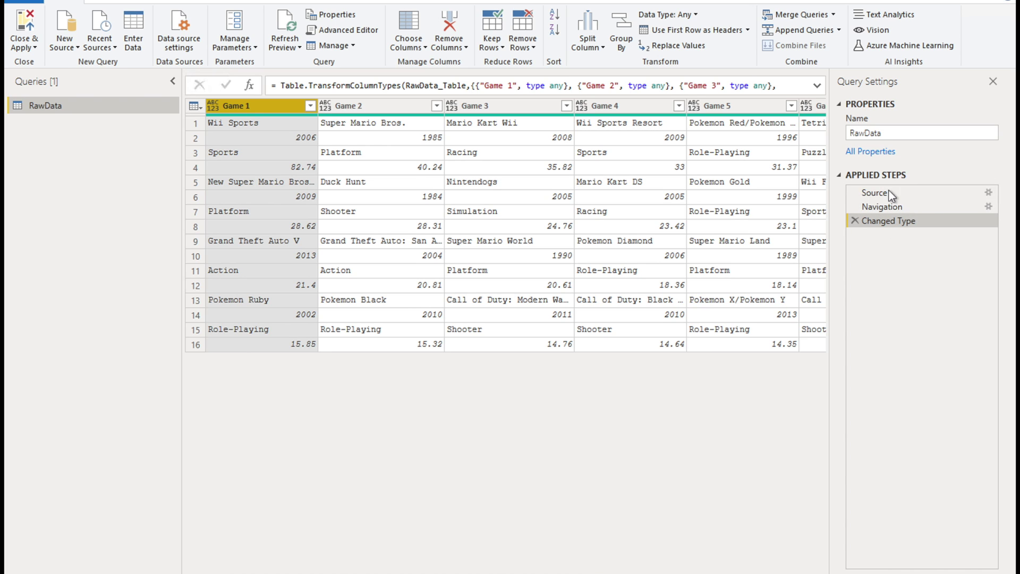
click(855, 221)
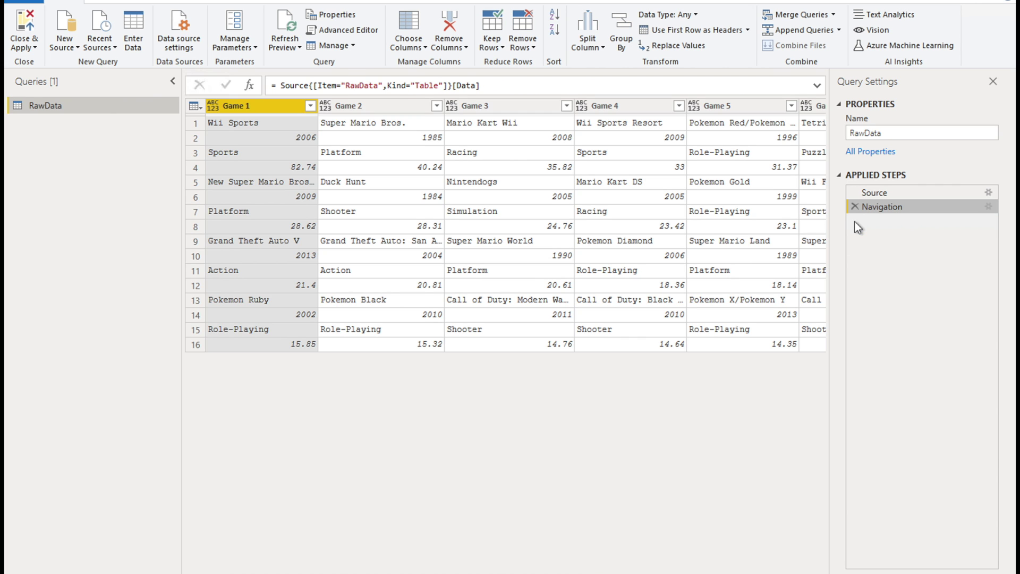
click(874, 191)
click(878, 205)
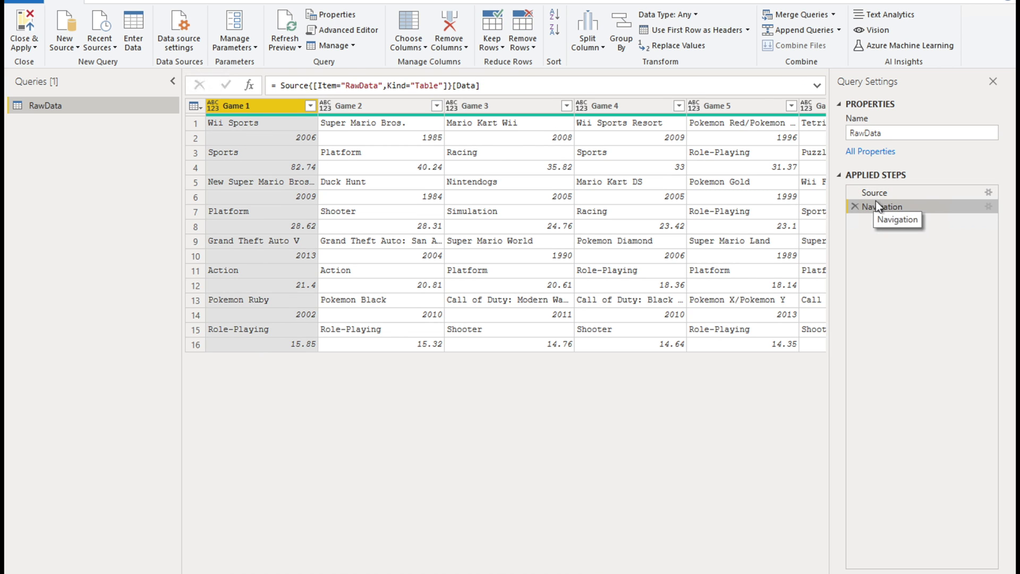
click(877, 196)
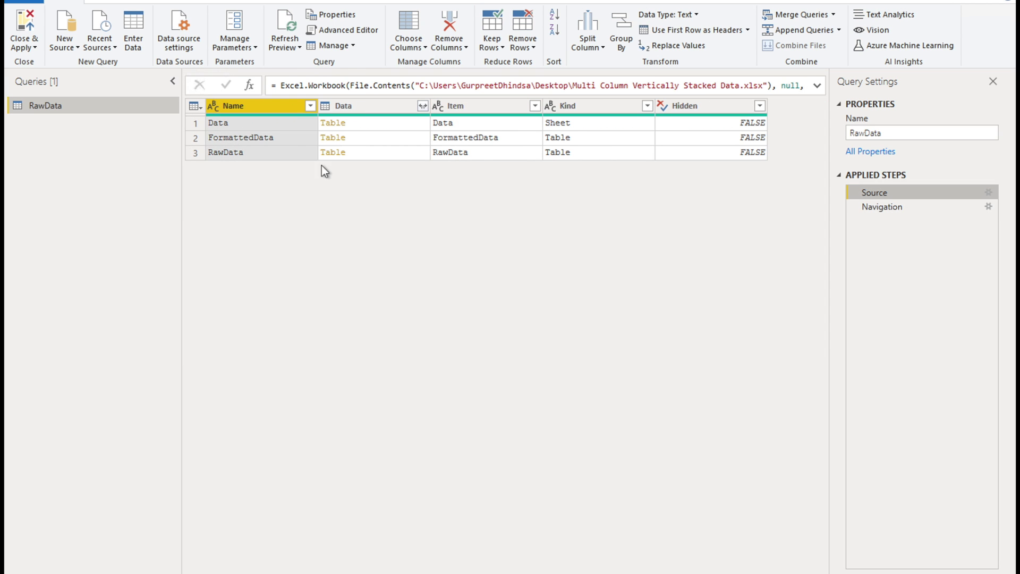
click(899, 212)
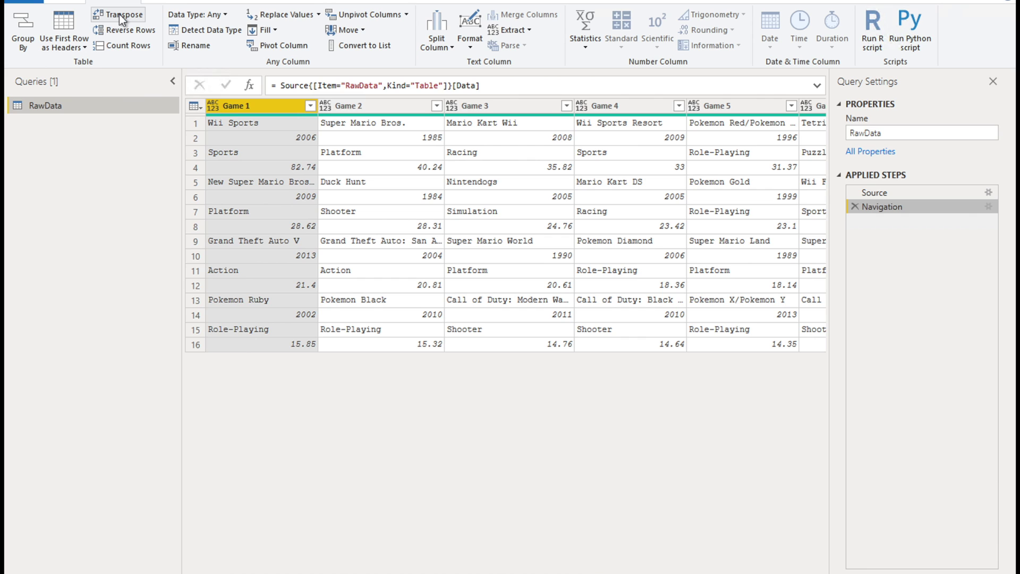
Transpose RawData so the 8 games become rows across Column1–Column16
click(119, 14)
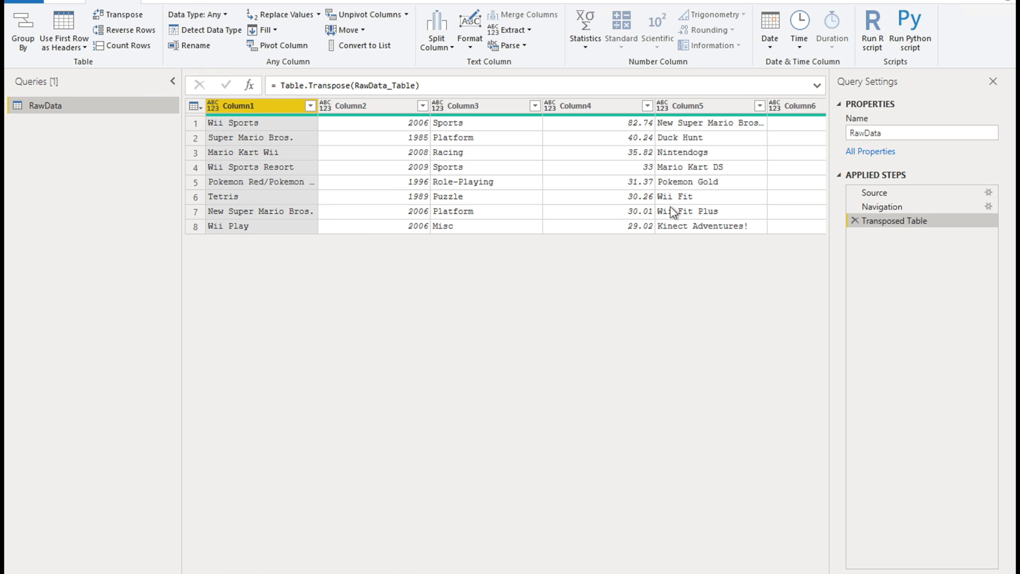
scroll(643, 573, right, 5)
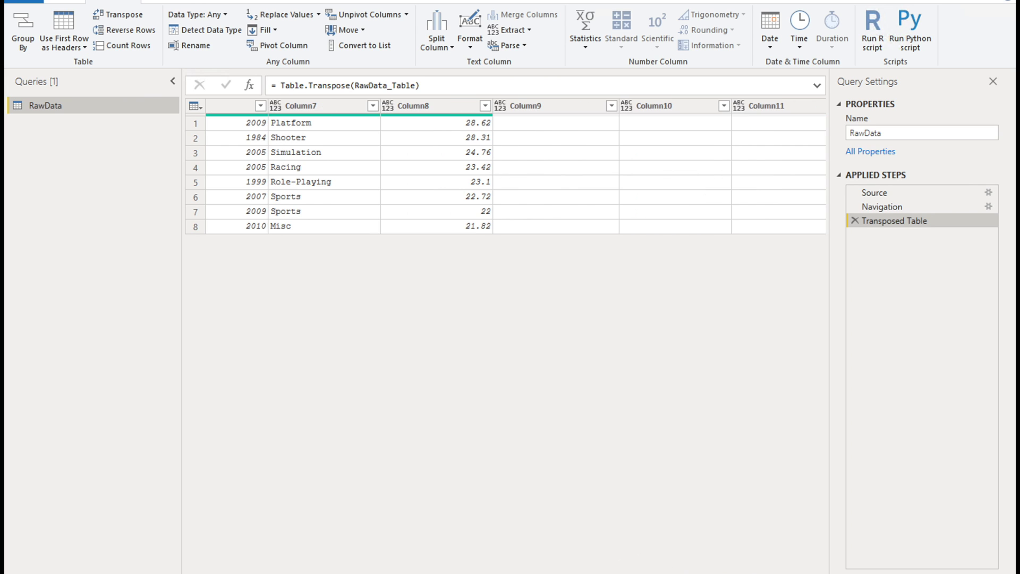
scroll(744, 566, right, 5)
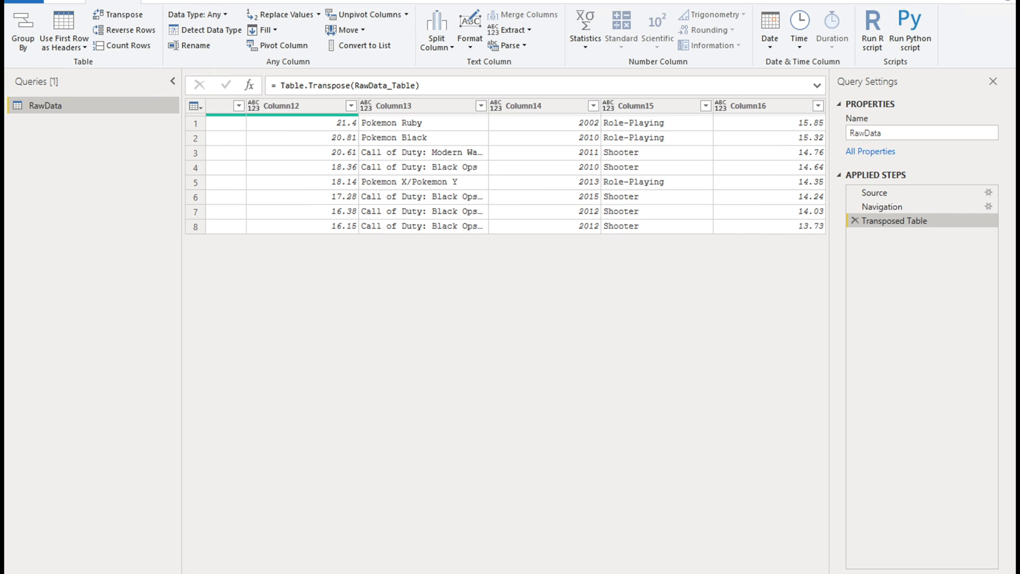
scroll(504, 164, left, 5)
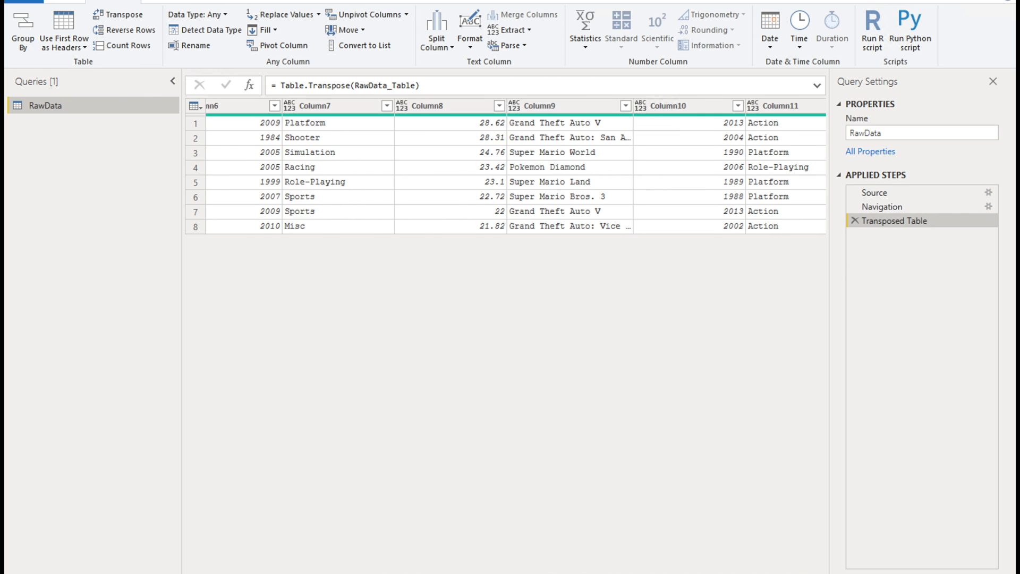
key(Home)
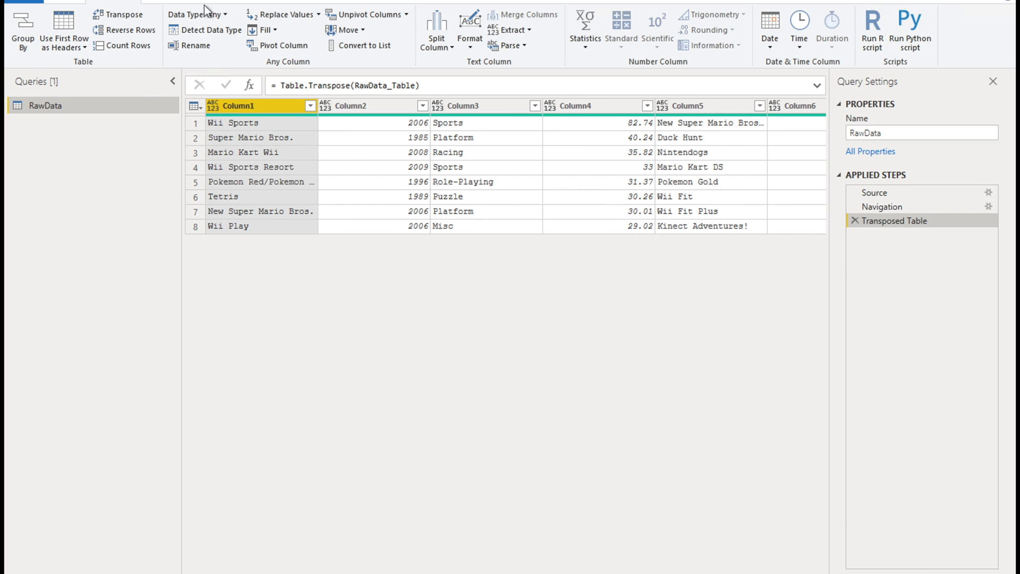
Add a 0-based Index column, move it to the front, and unpivot all other columns
click(177, 1)
click(219, 32)
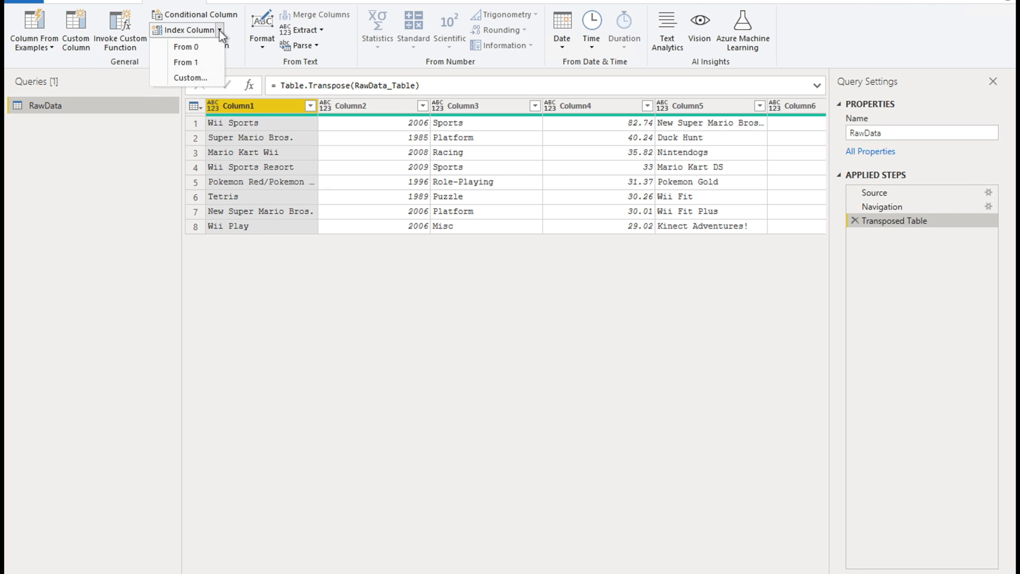
click(202, 46)
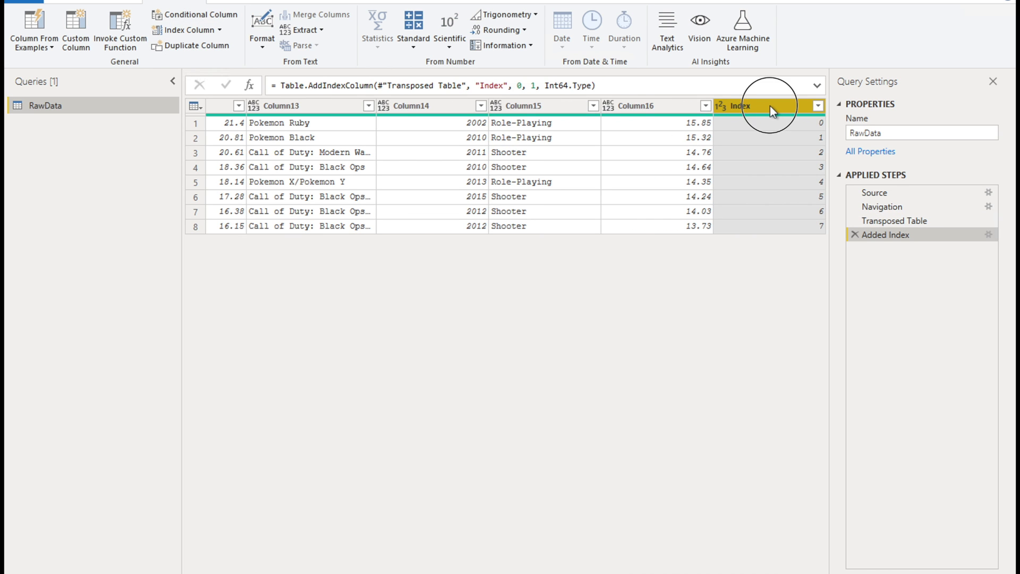
drag(770, 106, 202, 112)
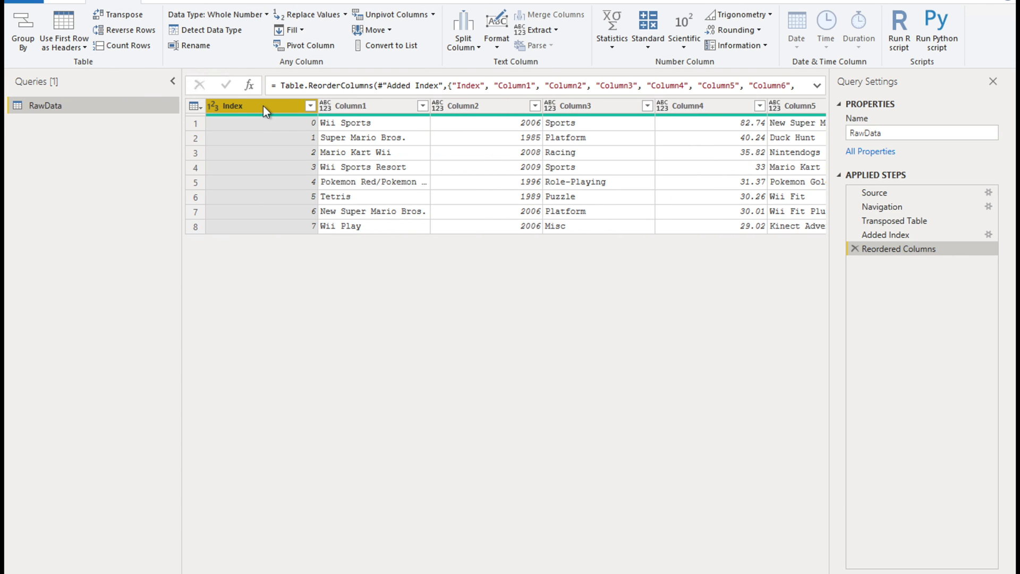
right_click(263, 107)
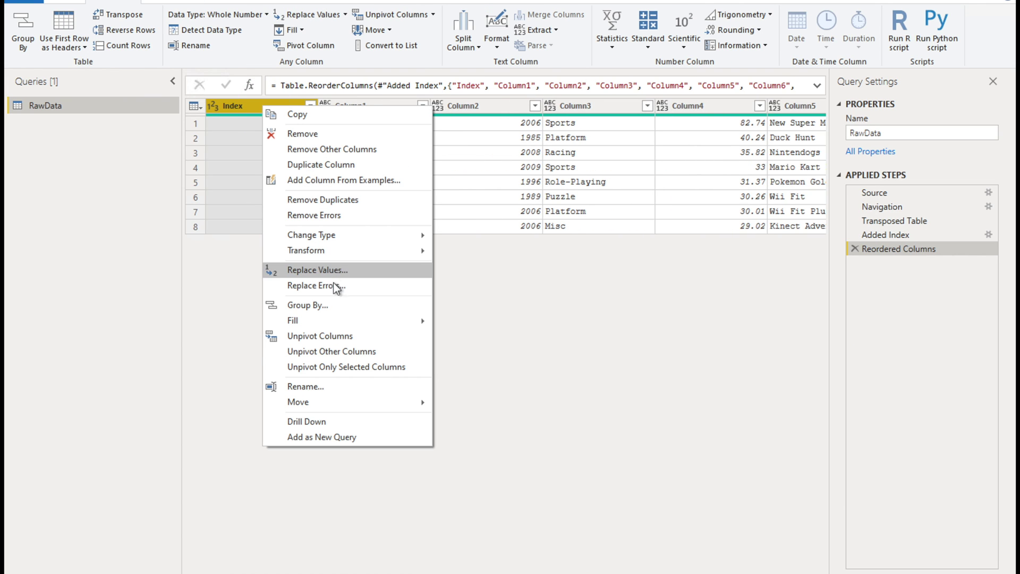
click(339, 352)
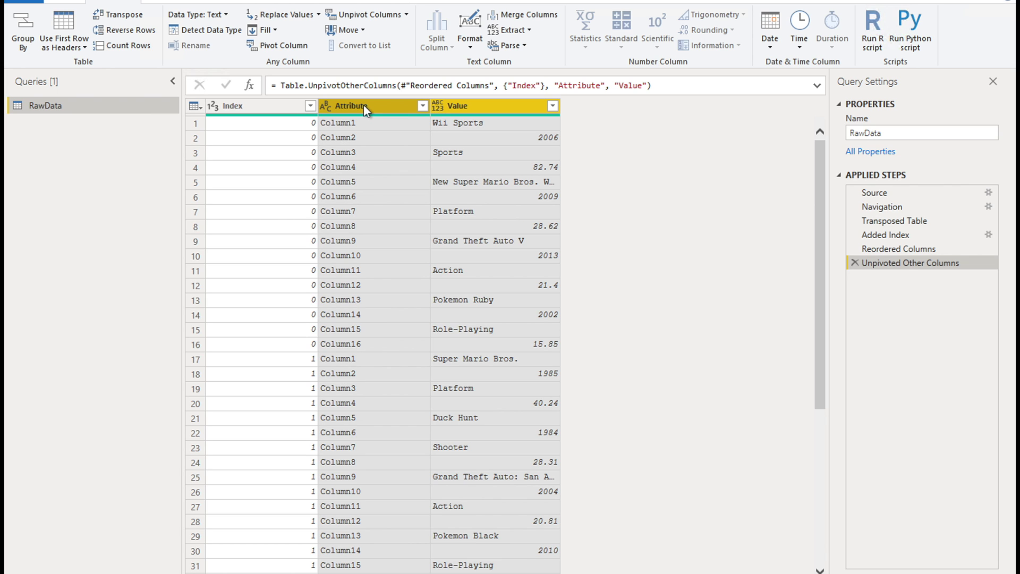
click(485, 103)
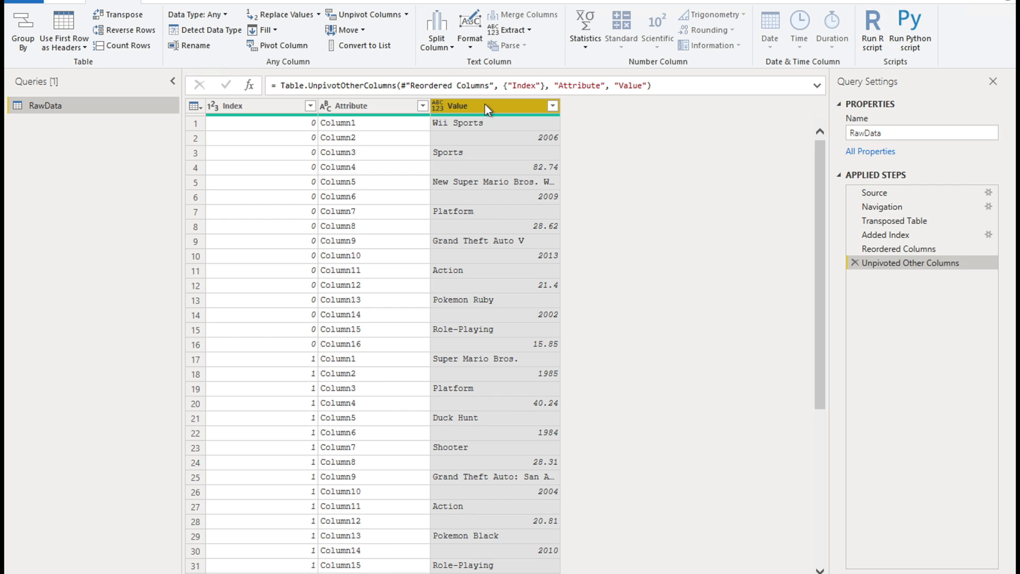
click(523, 123)
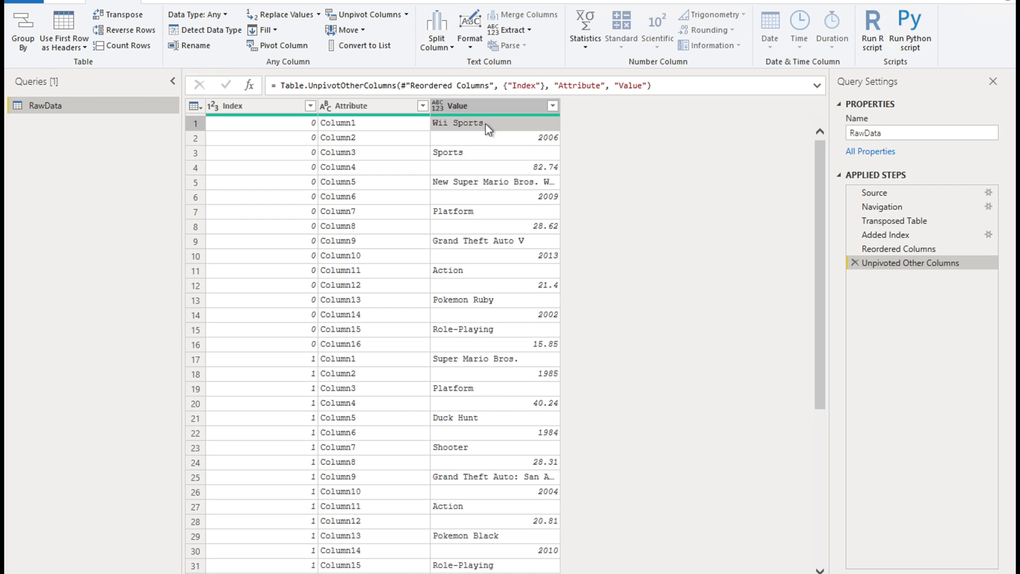
click(496, 139)
click(499, 167)
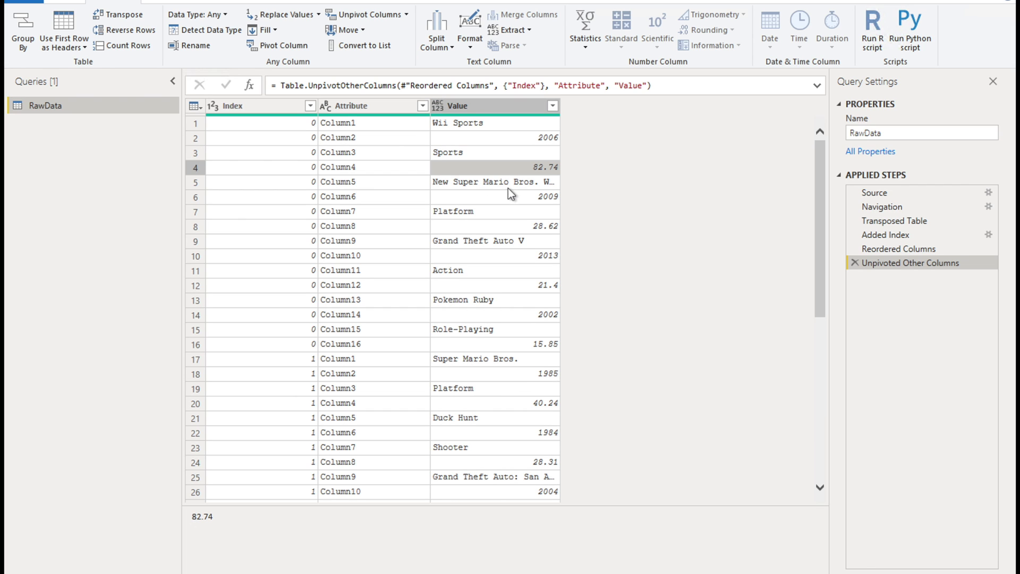
click(509, 228)
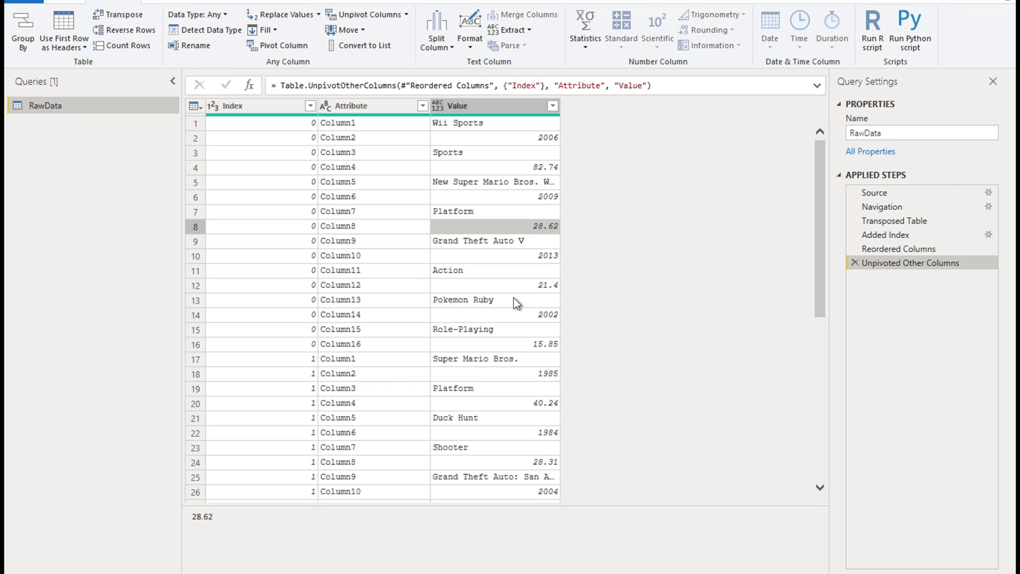
click(493, 107)
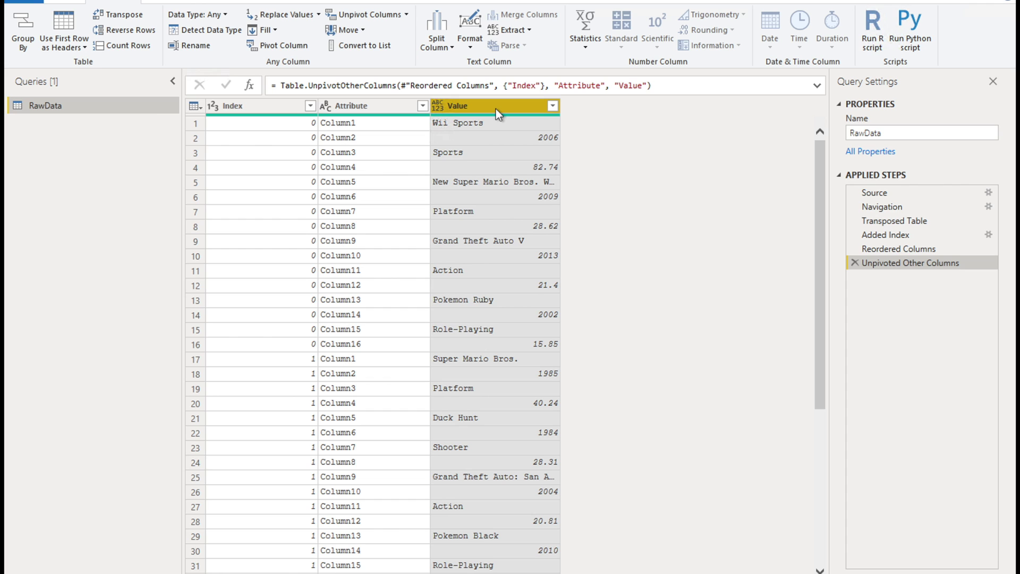
Remove the Attribute and Index columns, leaving only the Value column
click(387, 105)
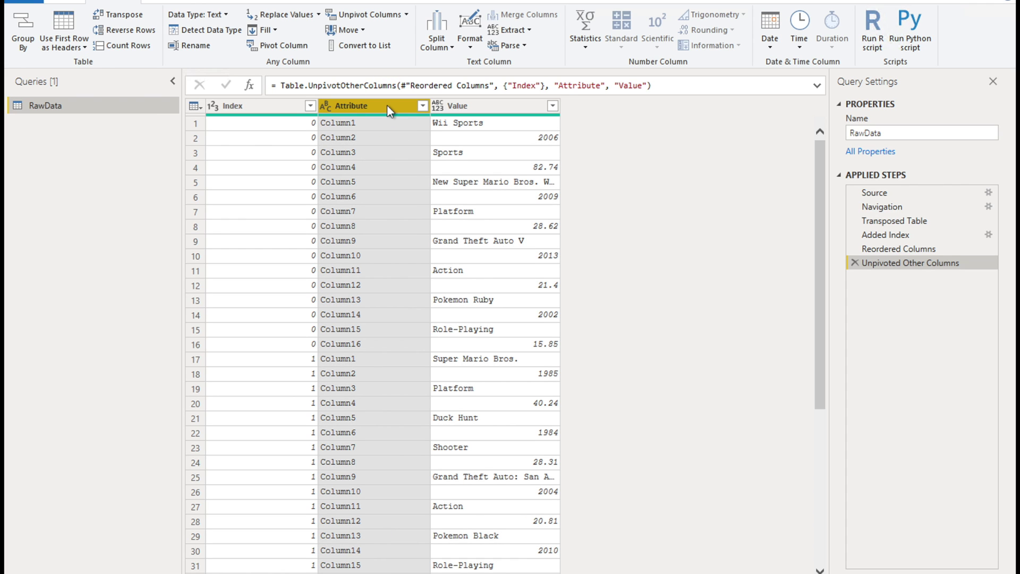
right_click(387, 104)
click(436, 136)
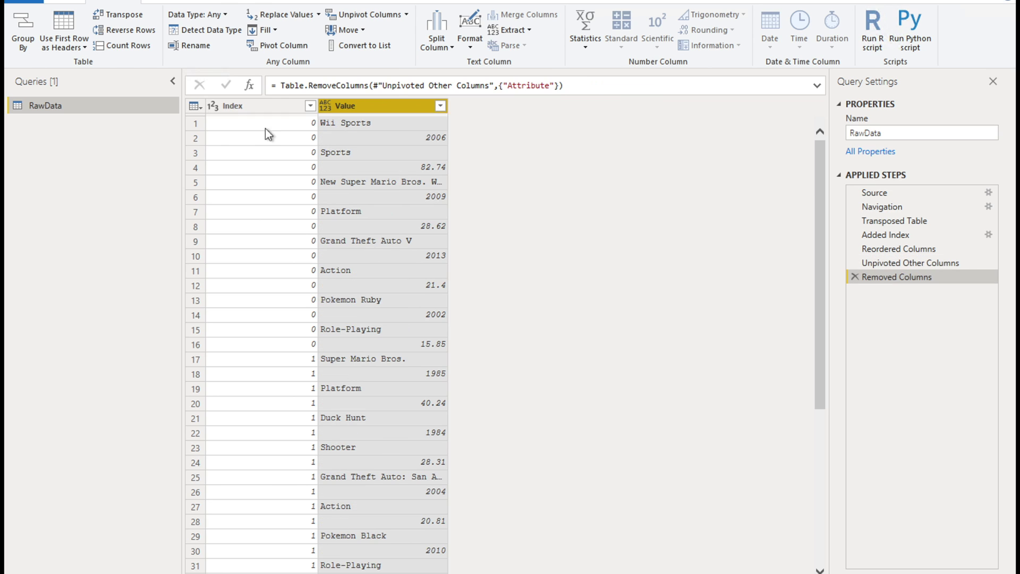
right_click(262, 107)
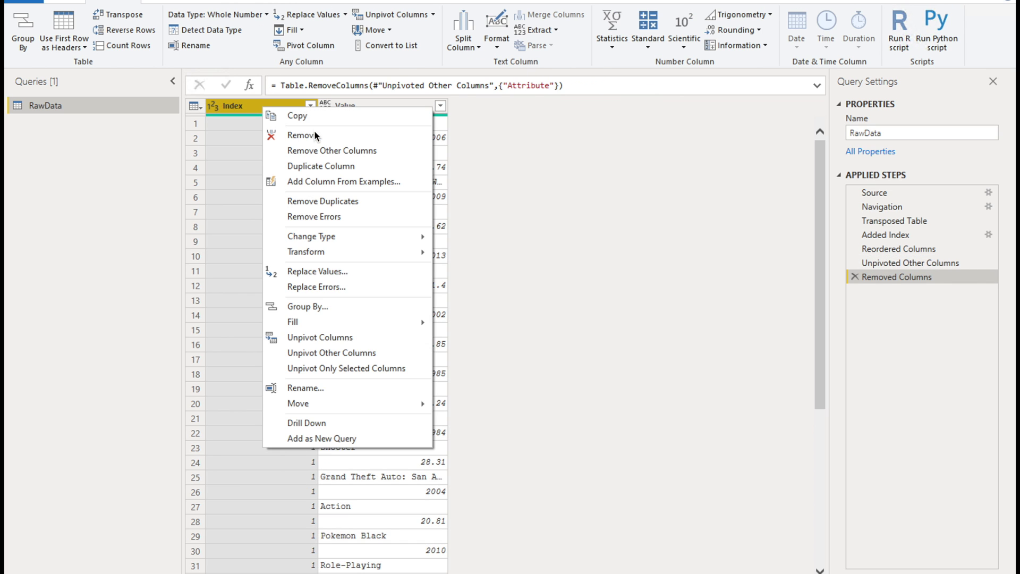
click(314, 136)
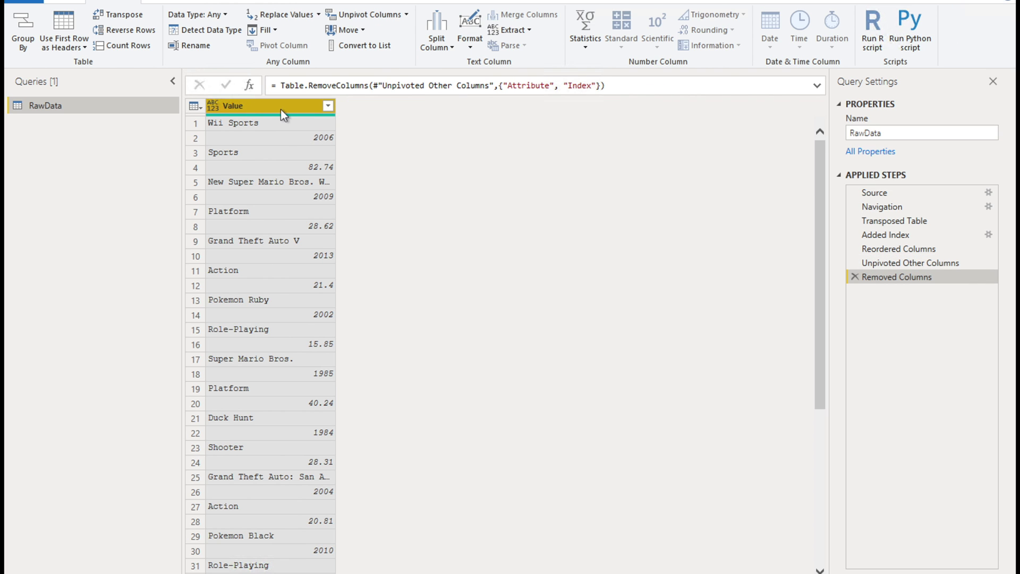
Add a new Index column starting from 0 beside Value
click(183, 2)
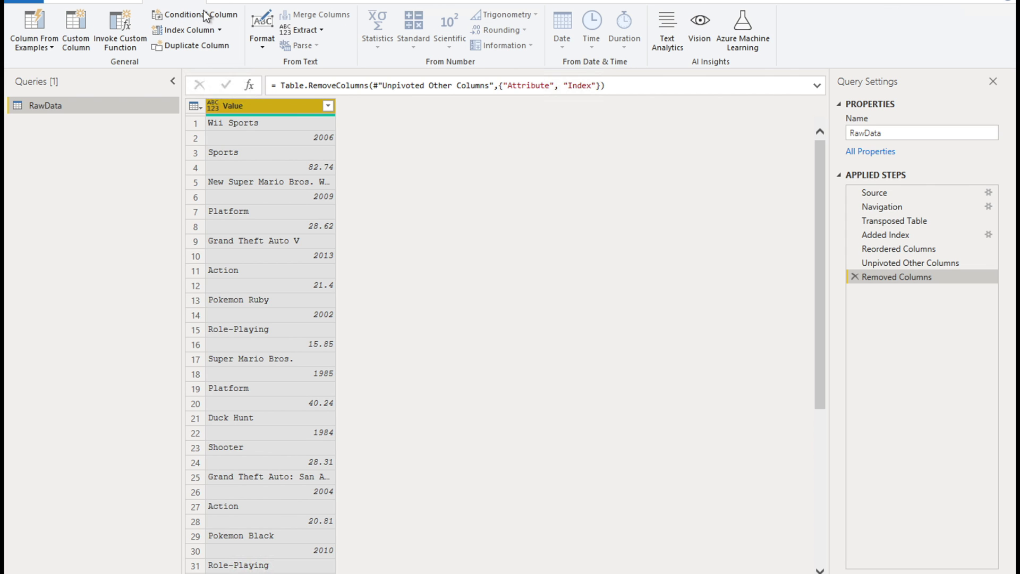
click(220, 31)
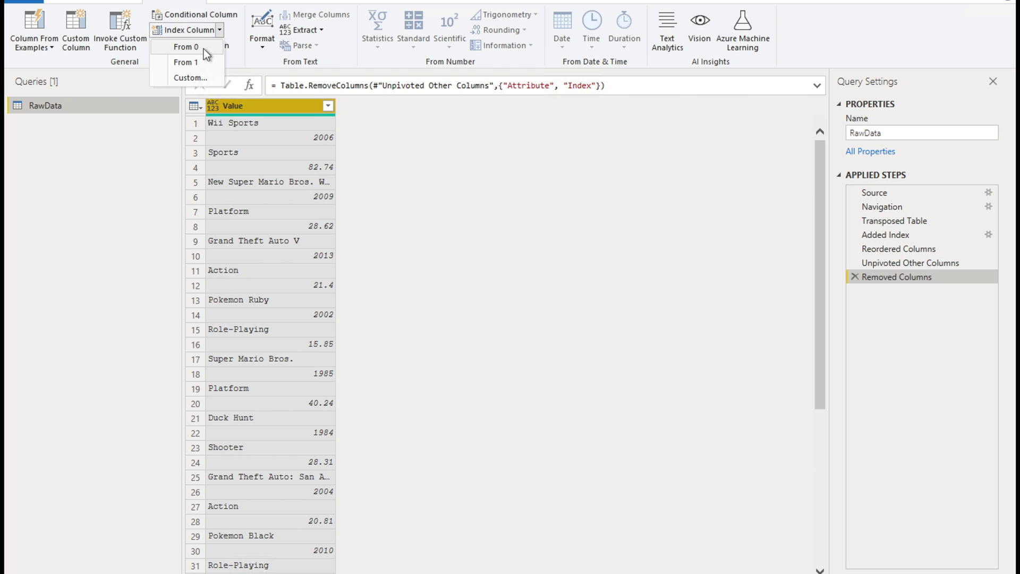
click(203, 49)
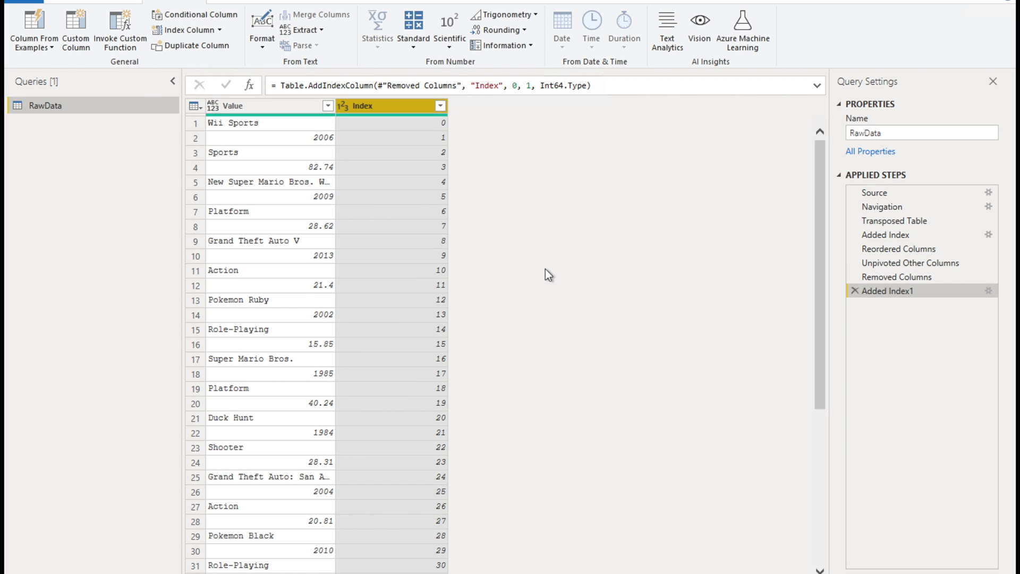
Add an Integer-Division column dividing Index by 4
click(414, 46)
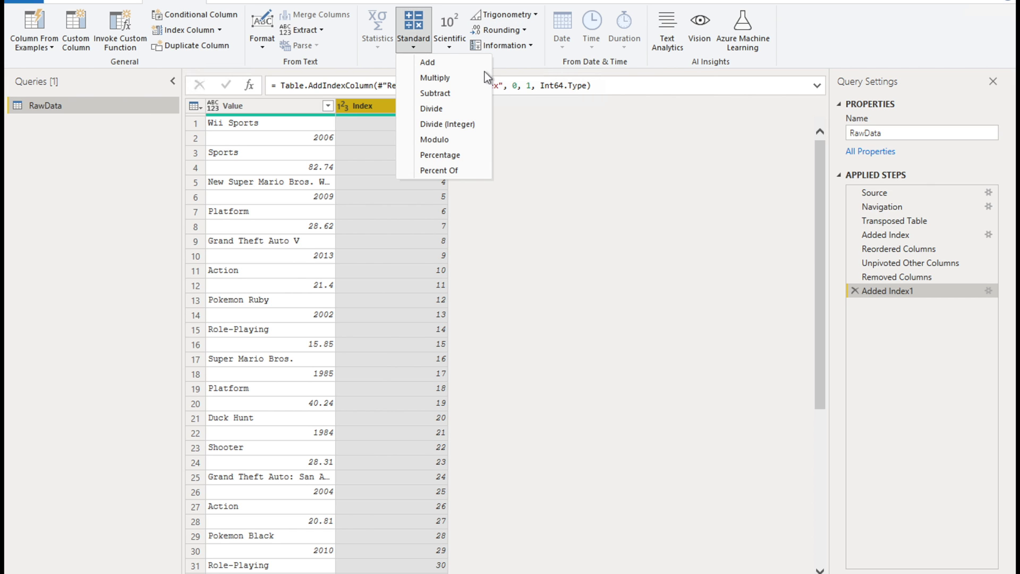
click(449, 125)
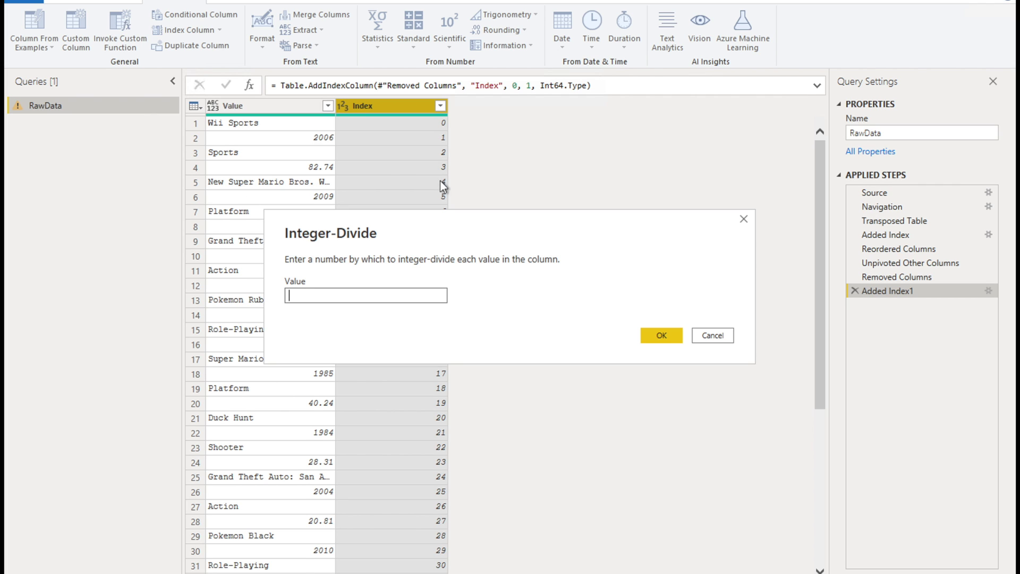
text(4)
click(662, 334)
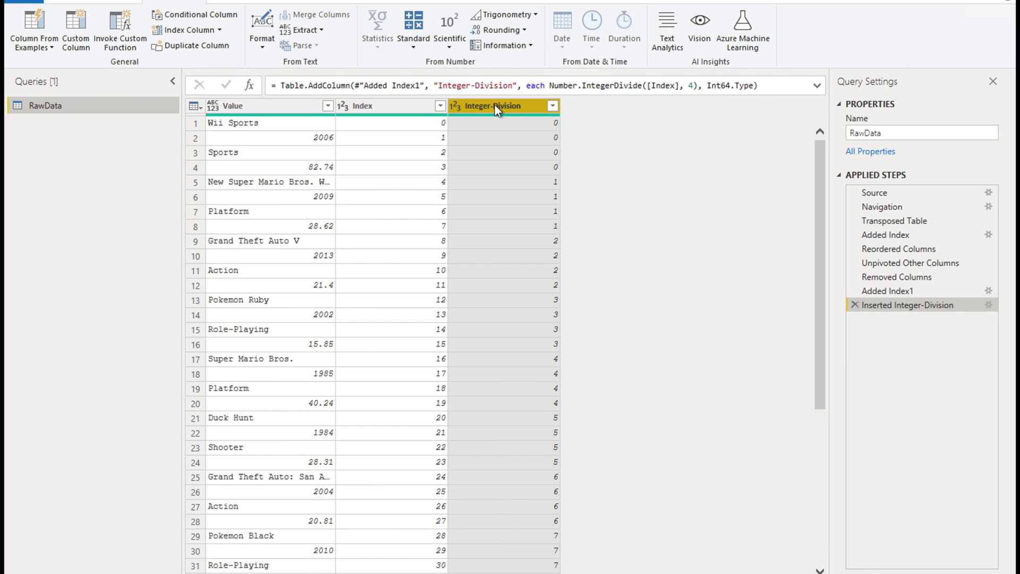
Turn the Index column into its remainder modulo 4, cycling 0 to 3
click(412, 107)
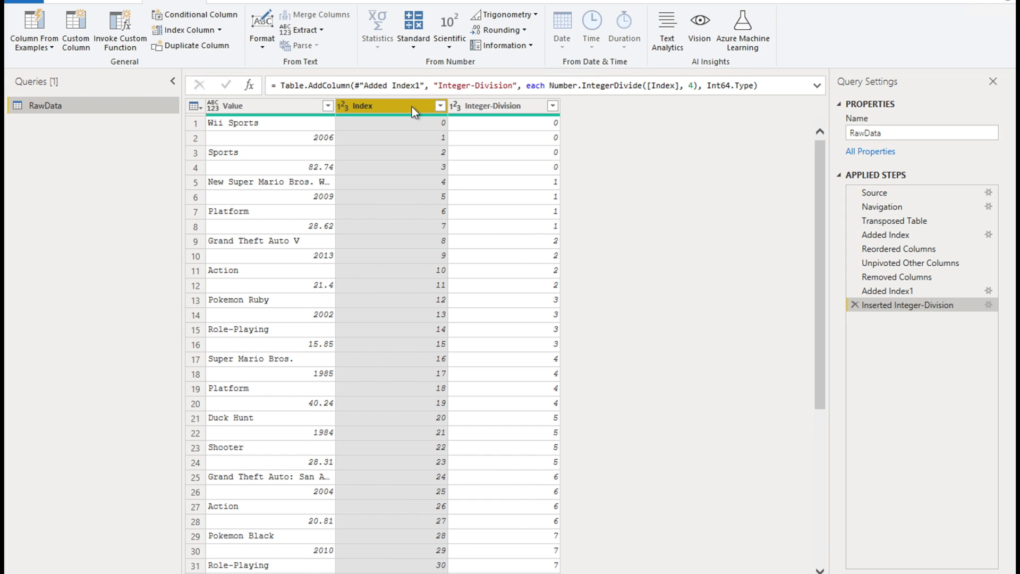
click(122, 3)
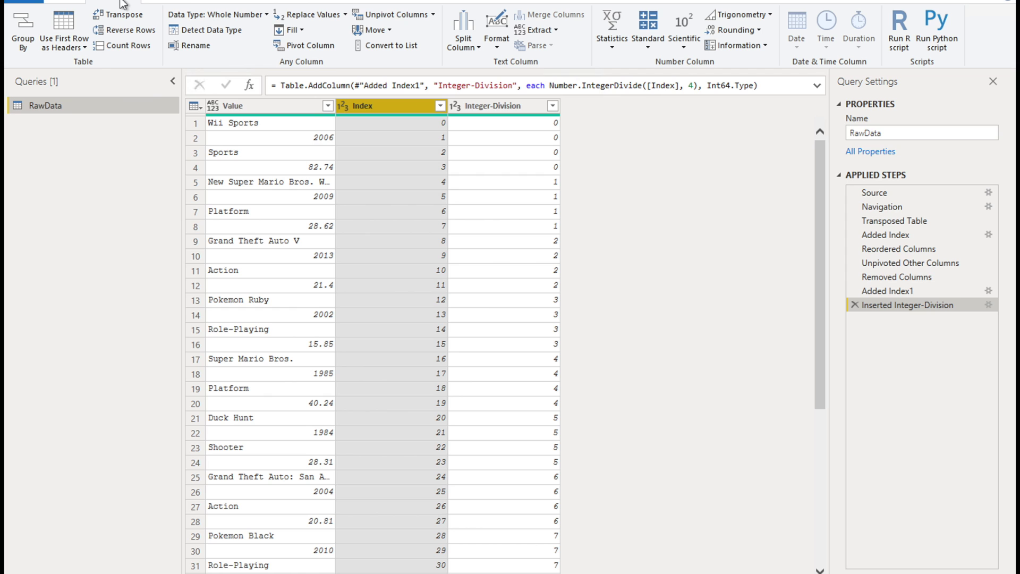
click(650, 46)
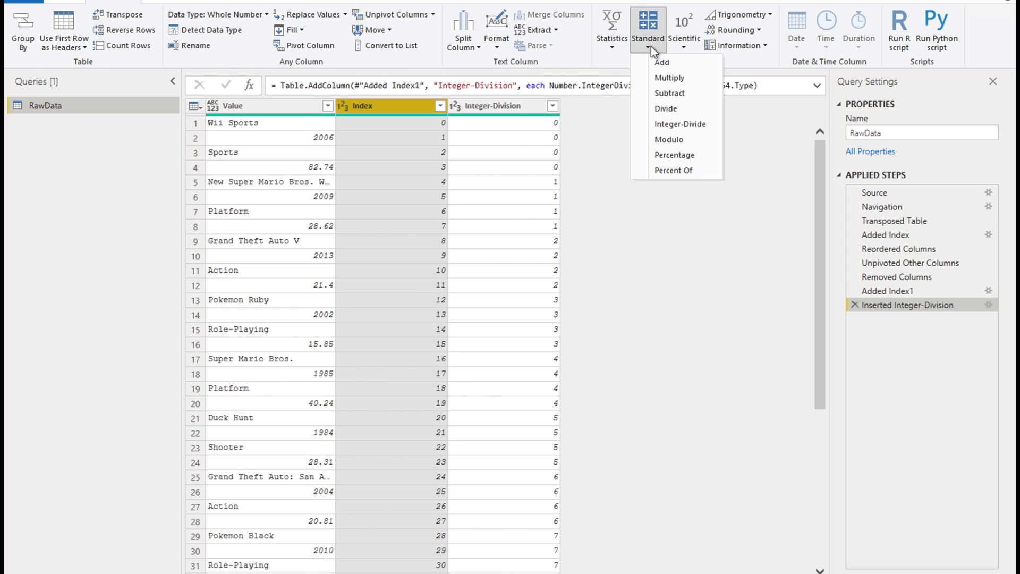
click(683, 139)
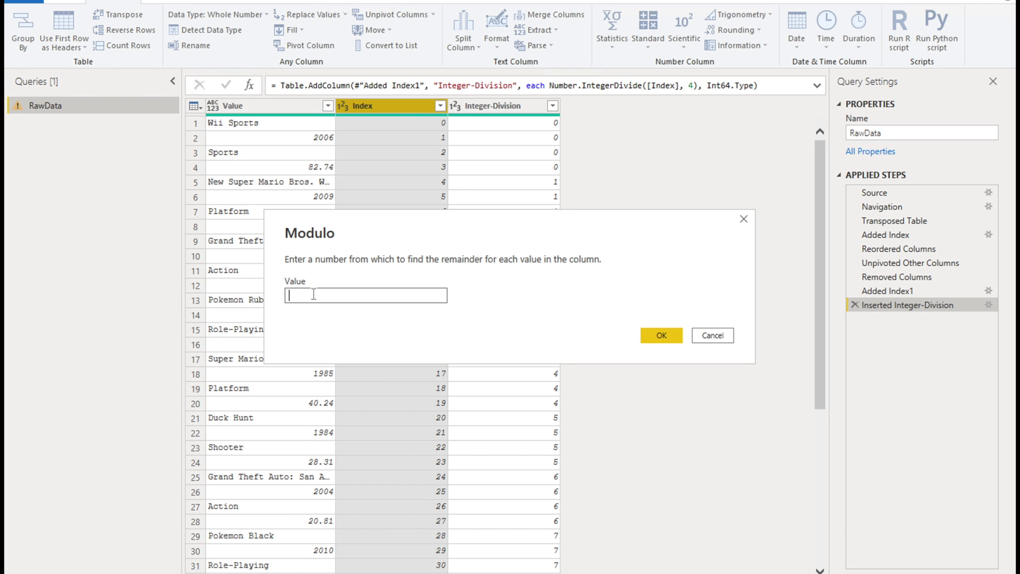
text(4)
click(661, 336)
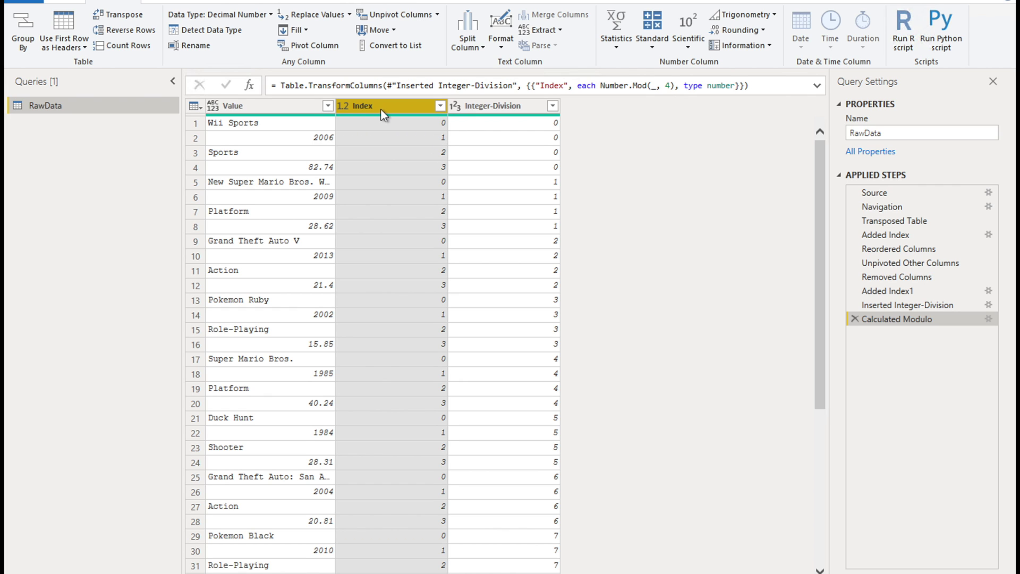
Pivot Value on the Index column with Don't Aggregate into columns 0–3
click(324, 47)
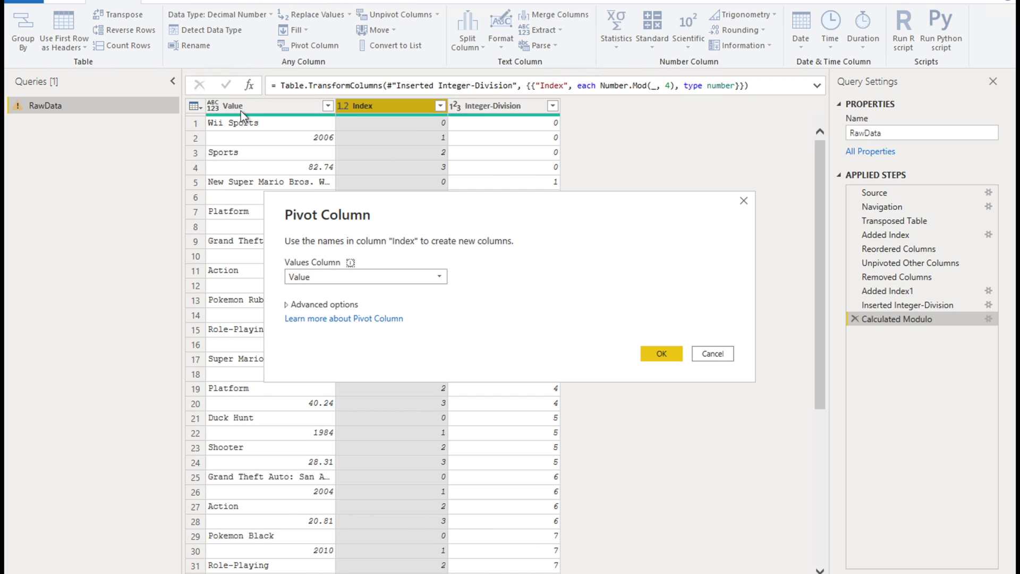
click(287, 307)
click(335, 331)
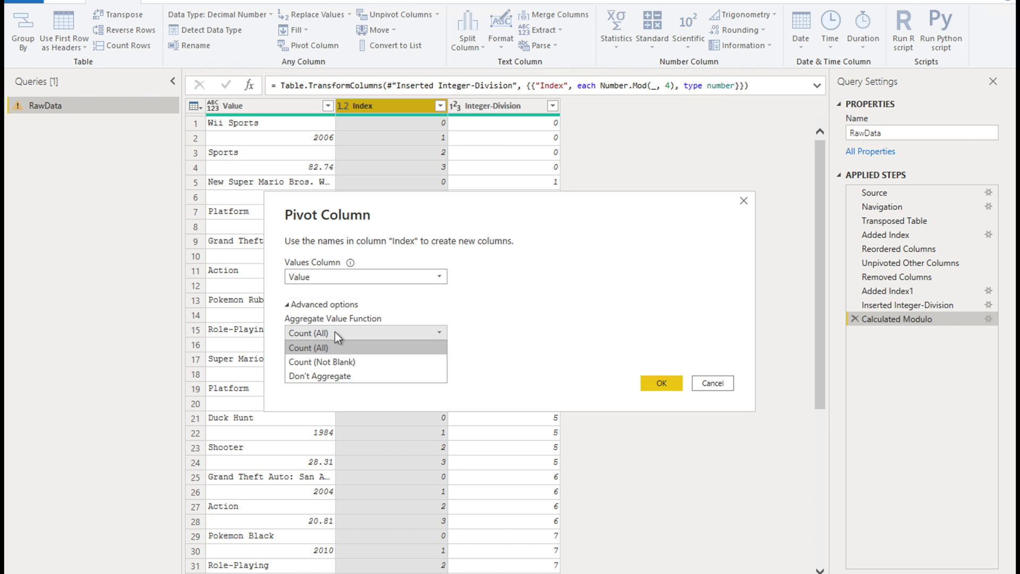
click(337, 375)
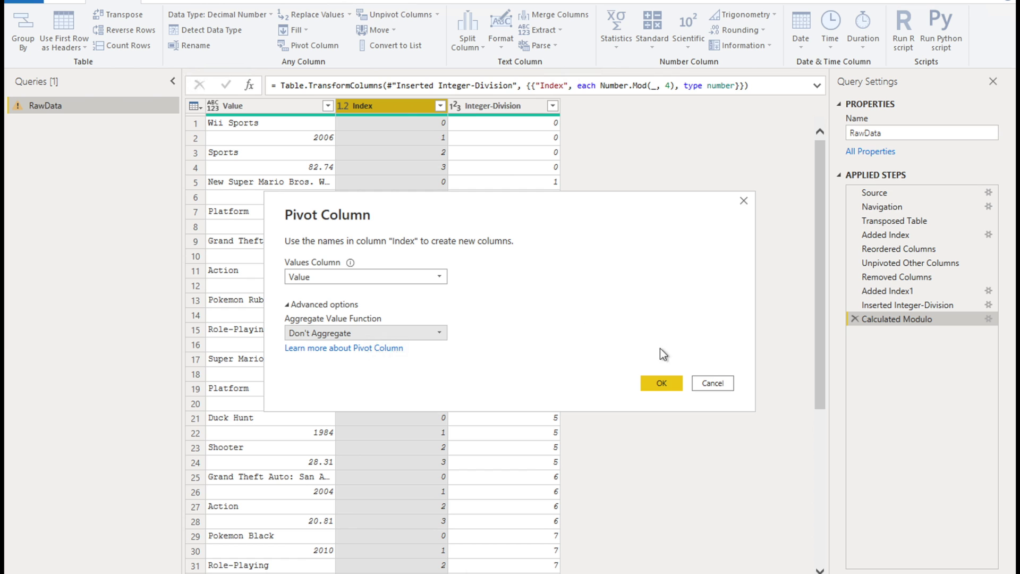
click(662, 383)
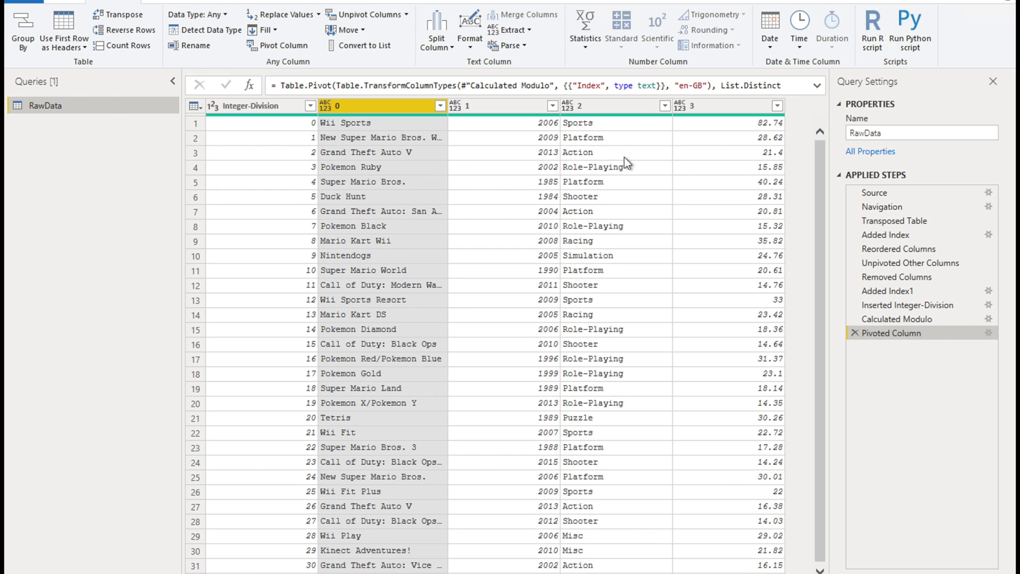
Remove the Integer-Division column
click(282, 105)
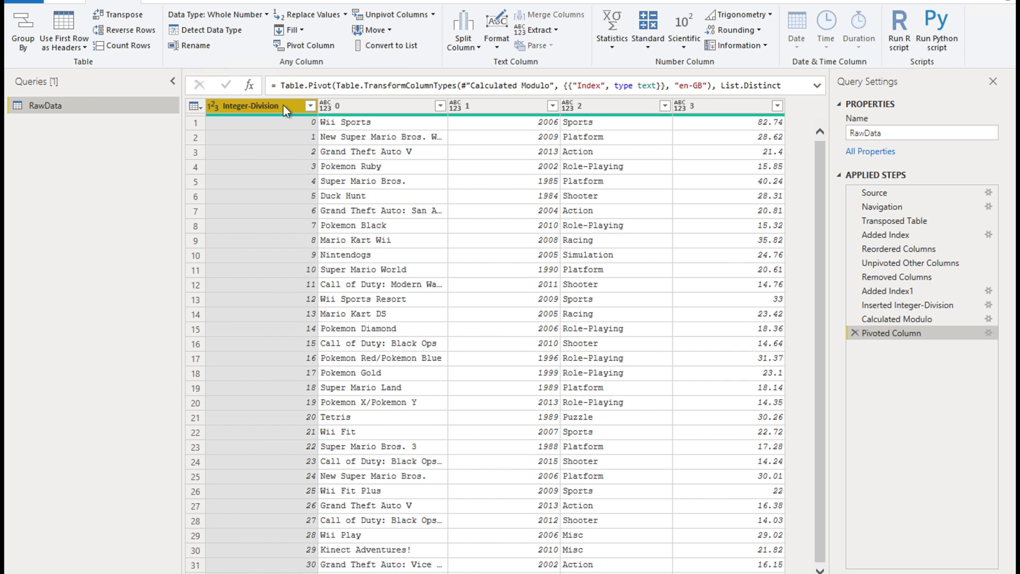
right_click(283, 105)
click(323, 133)
Rename columns 0 and 1 to Game and Year
double_click(265, 107)
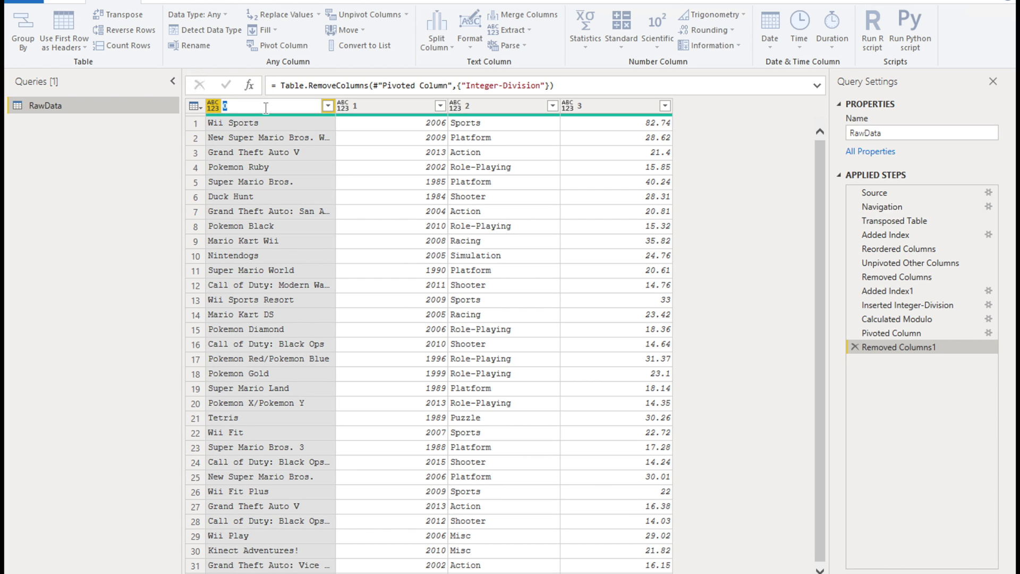
text(Game)
double_click(380, 107)
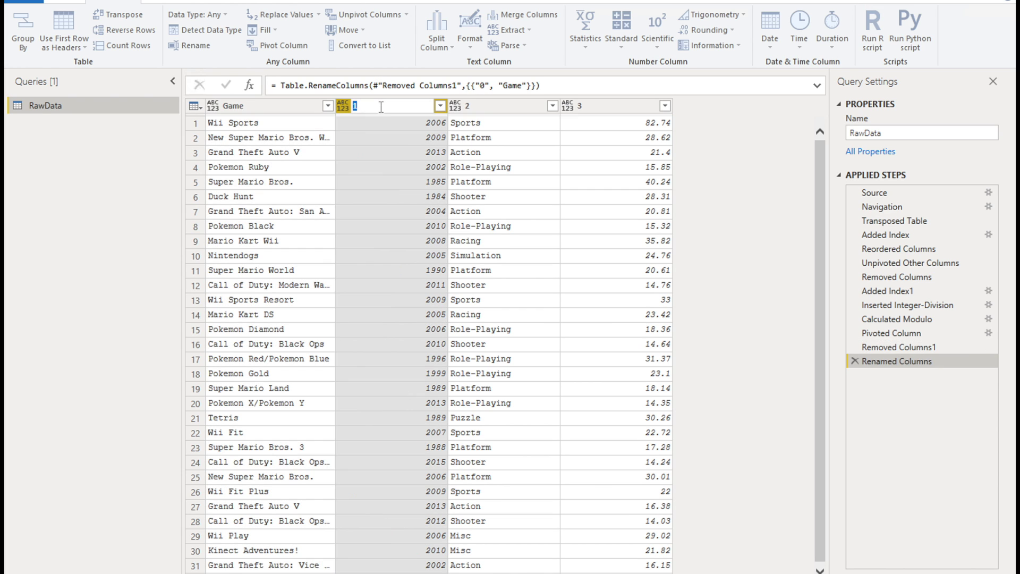
text(Yerar)
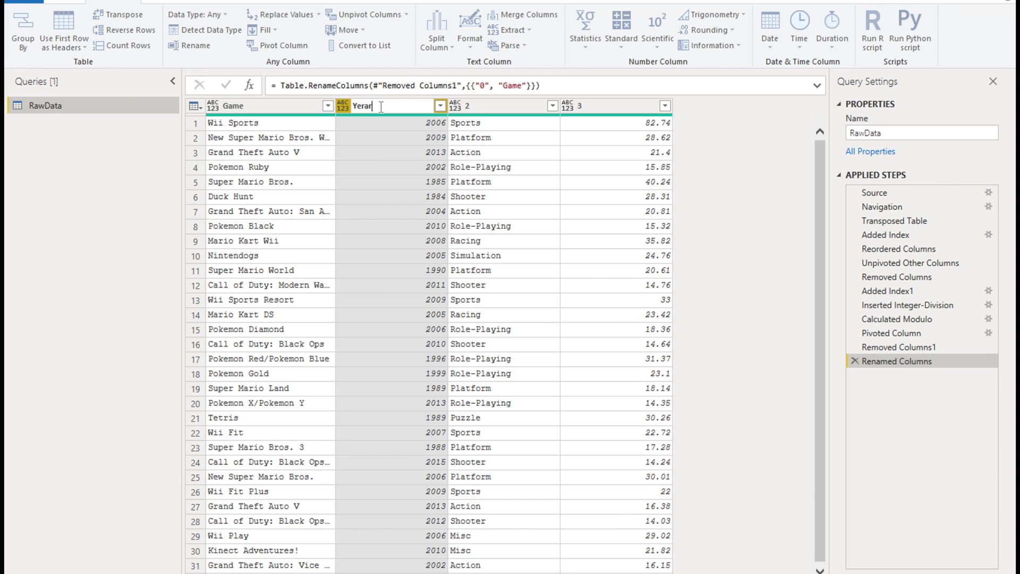
key(BackSpace)
key(BackSpace)
key(BackSpace)
text(ar)
key(Return)
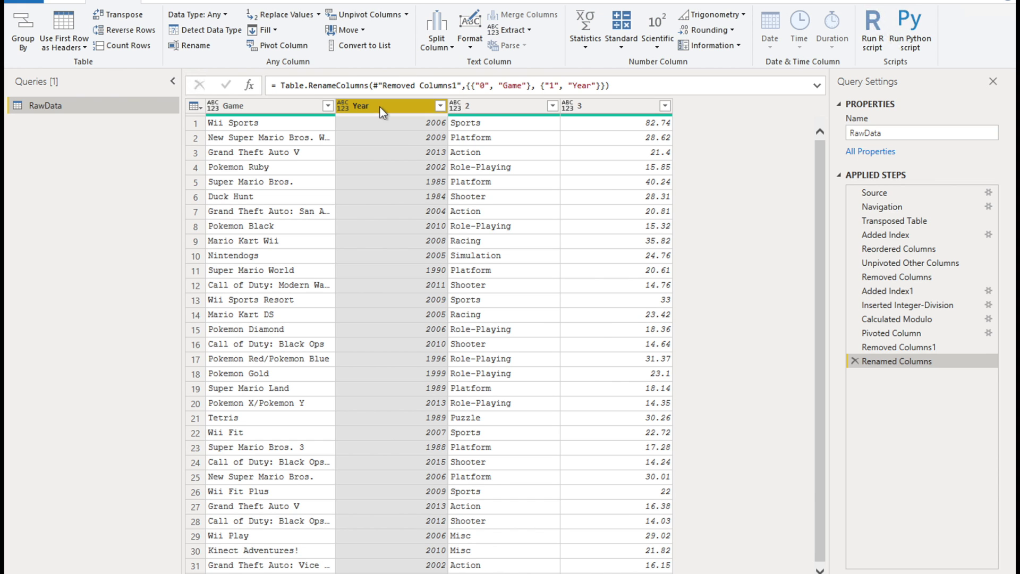
Rename columns 2 and 3 to Genre and Sales (Millions)
double_click(490, 110)
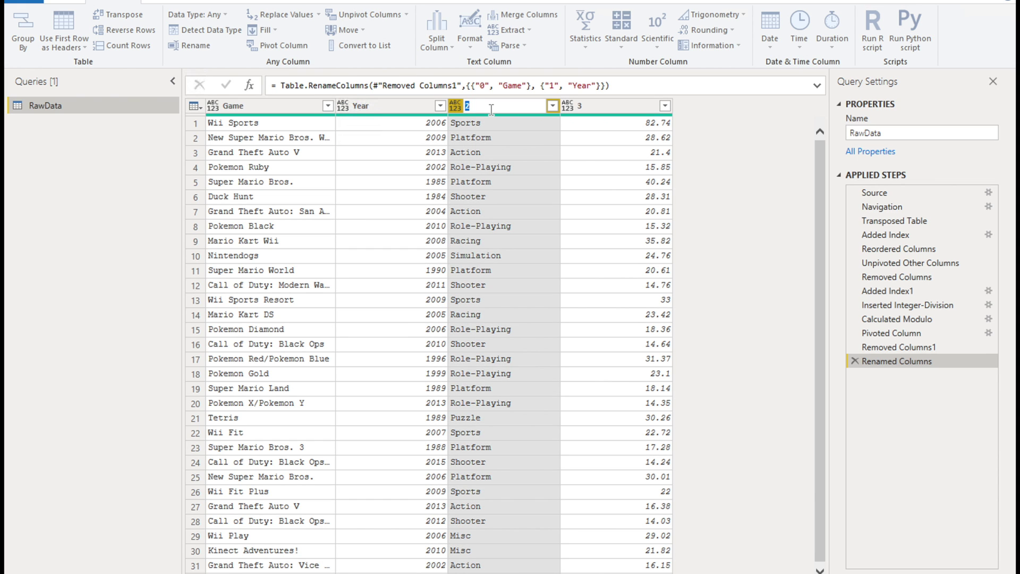
text(Genre)
key(Return)
double_click(612, 107)
text(Amoiu)
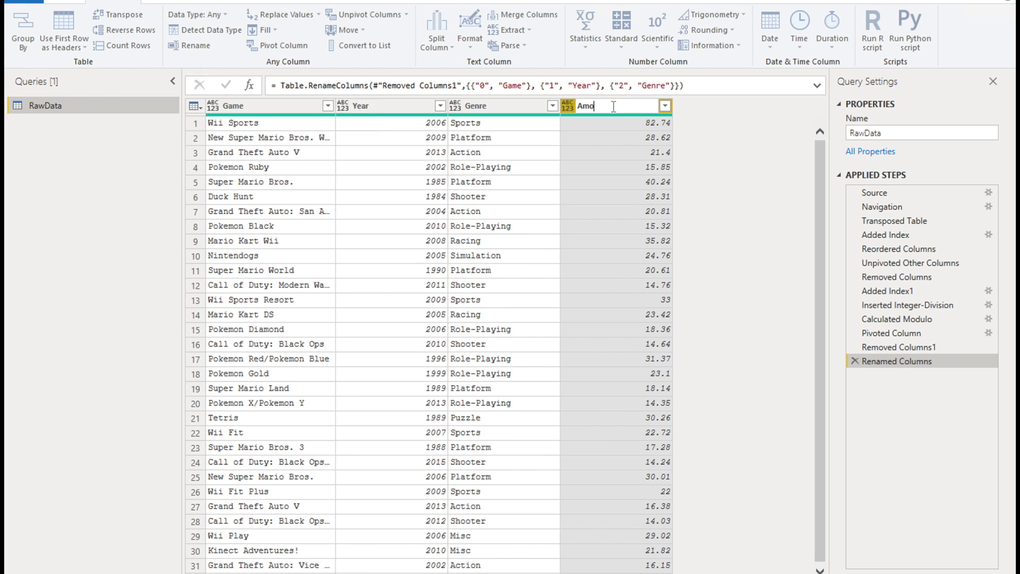
key(BackSpace)
key(BackSpace)
key(BackSpace)
key(BackSpace)
key(BackSpace)
text(Sales (Millions))
key(Return)
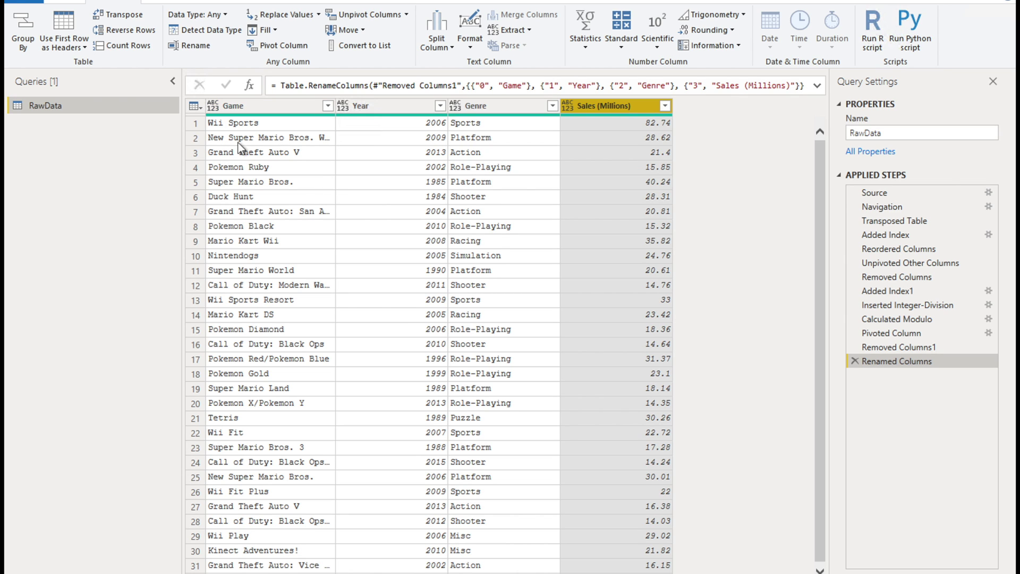
Set Game to Text and Year to Whole Number
click(214, 109)
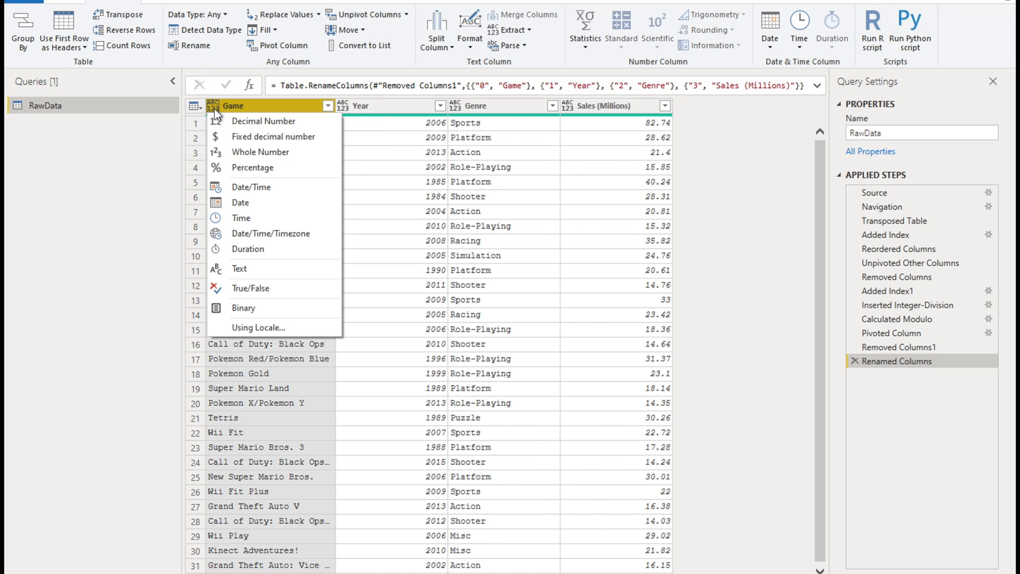
click(246, 269)
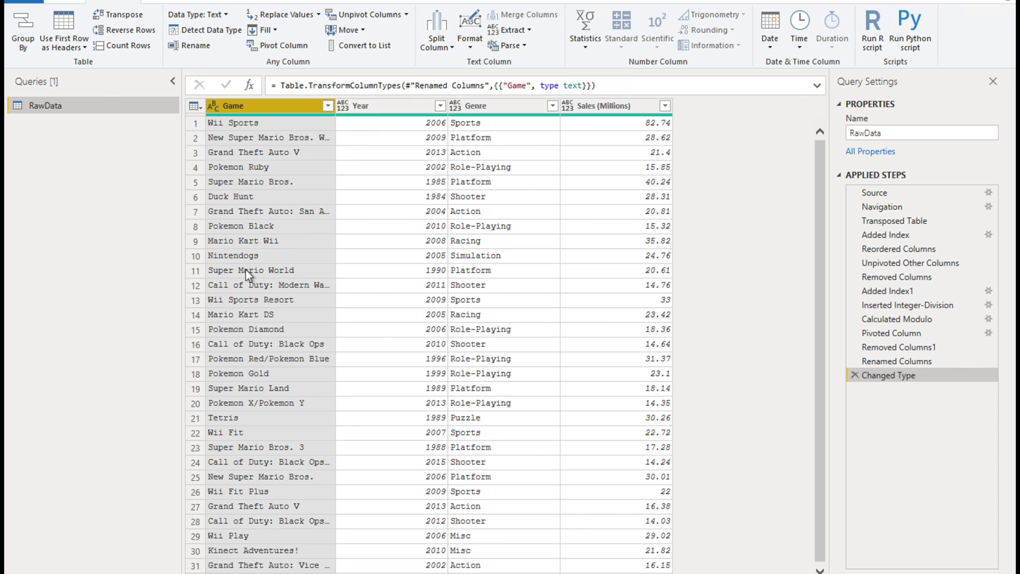
click(343, 108)
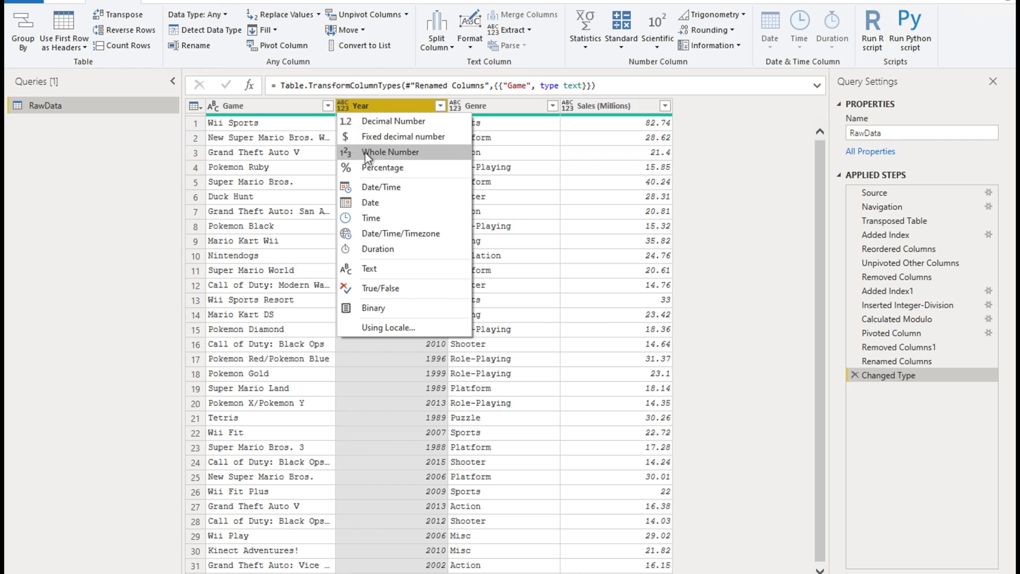
click(342, 105)
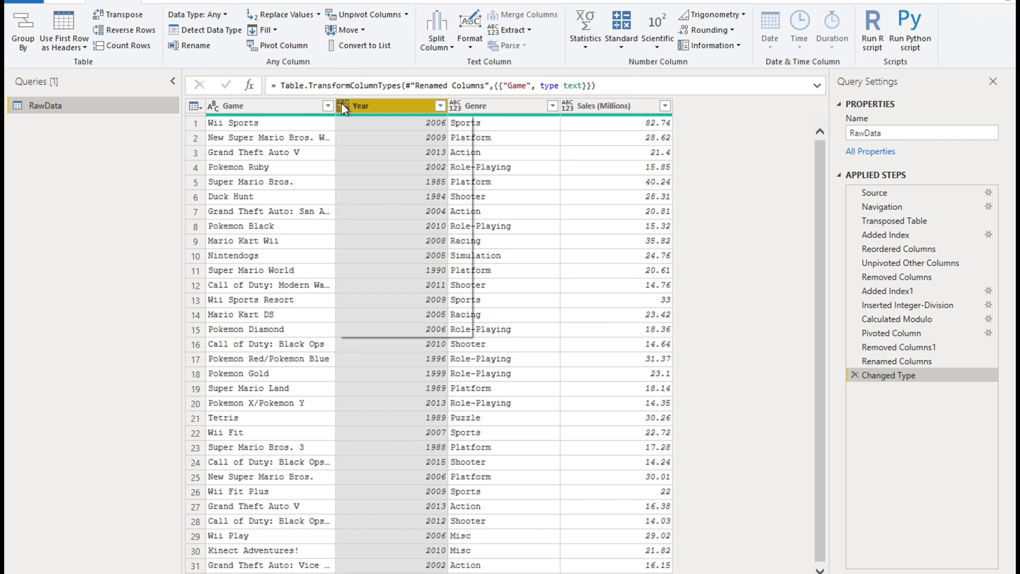
click(342, 105)
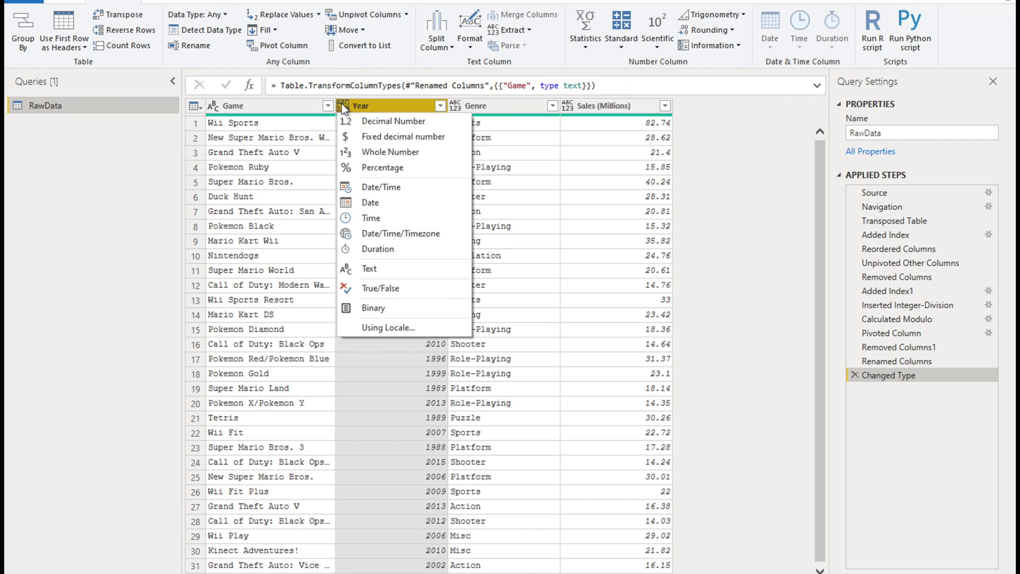
click(390, 152)
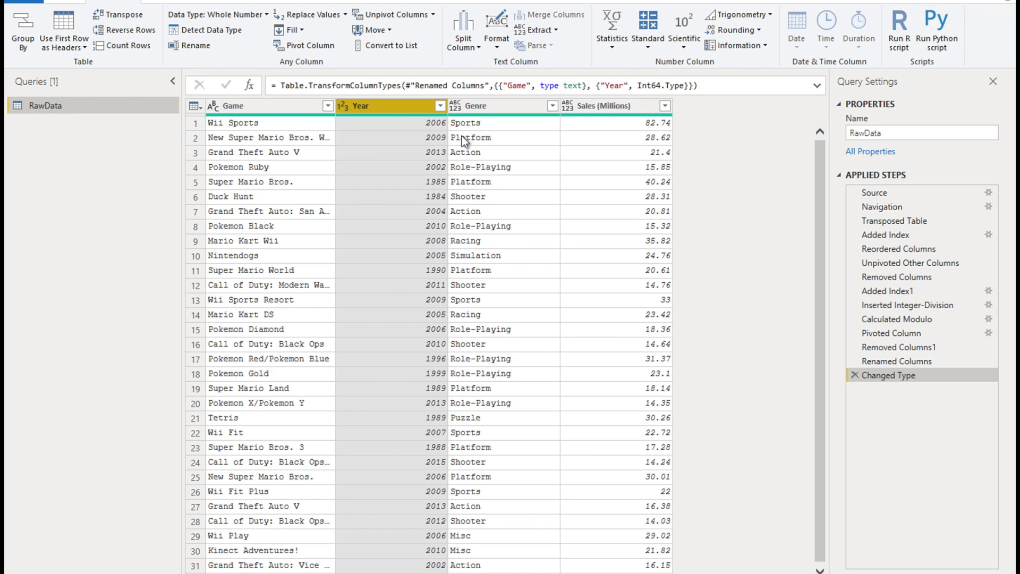
Set Genre to Text and Sales (Millions) to Fixed decimal number
click(455, 105)
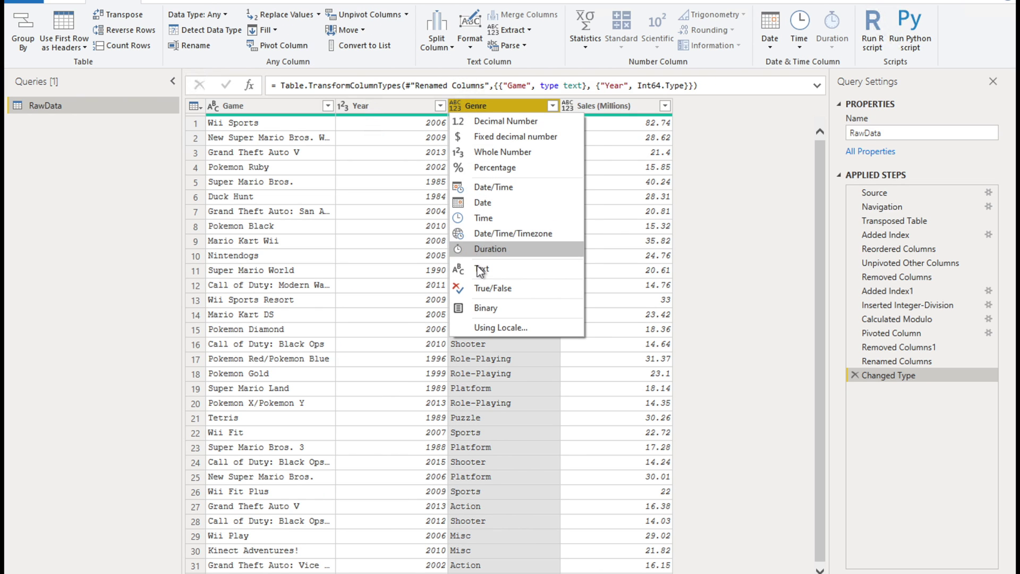
click(477, 268)
click(568, 107)
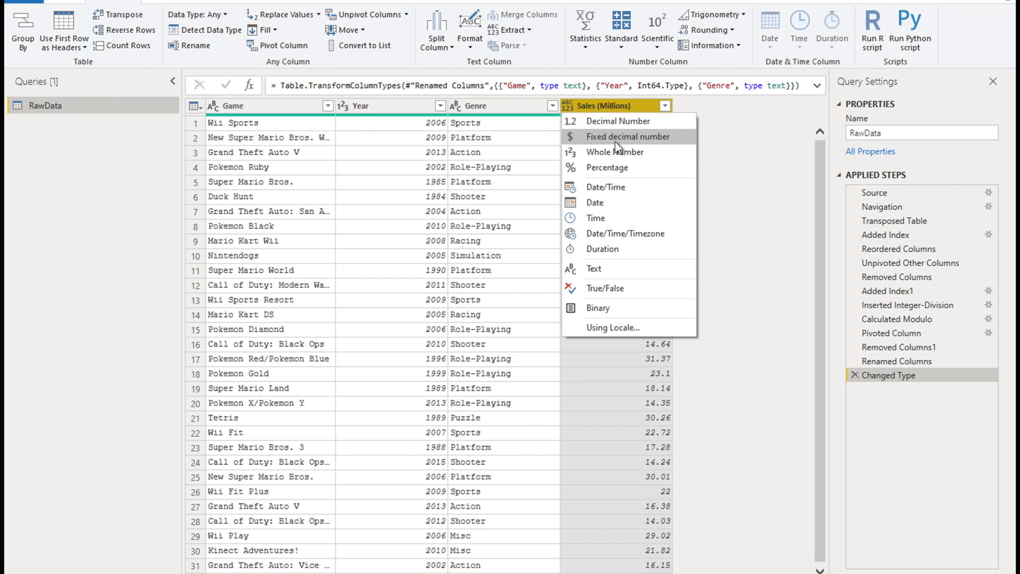
click(616, 139)
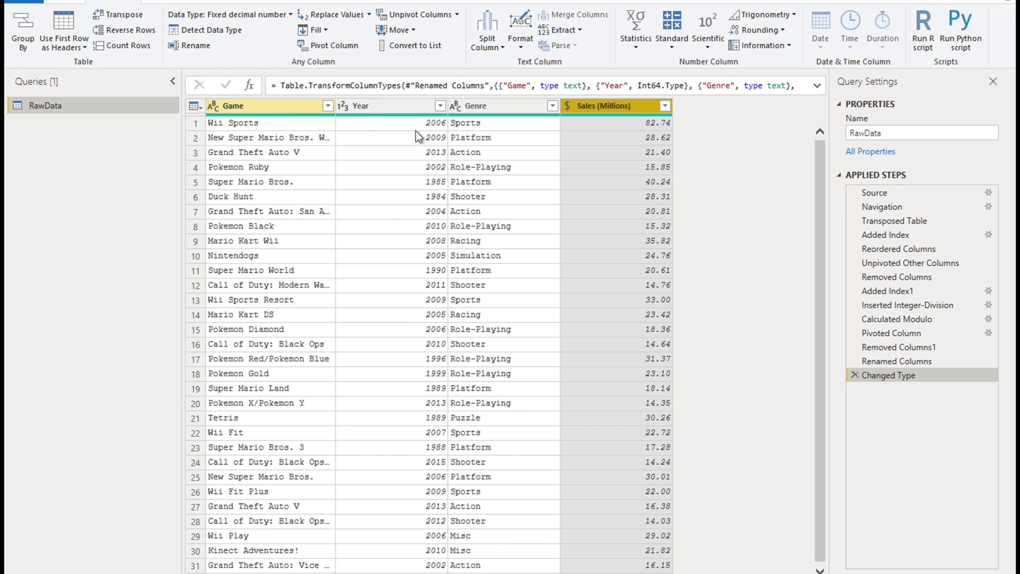
click(611, 289)
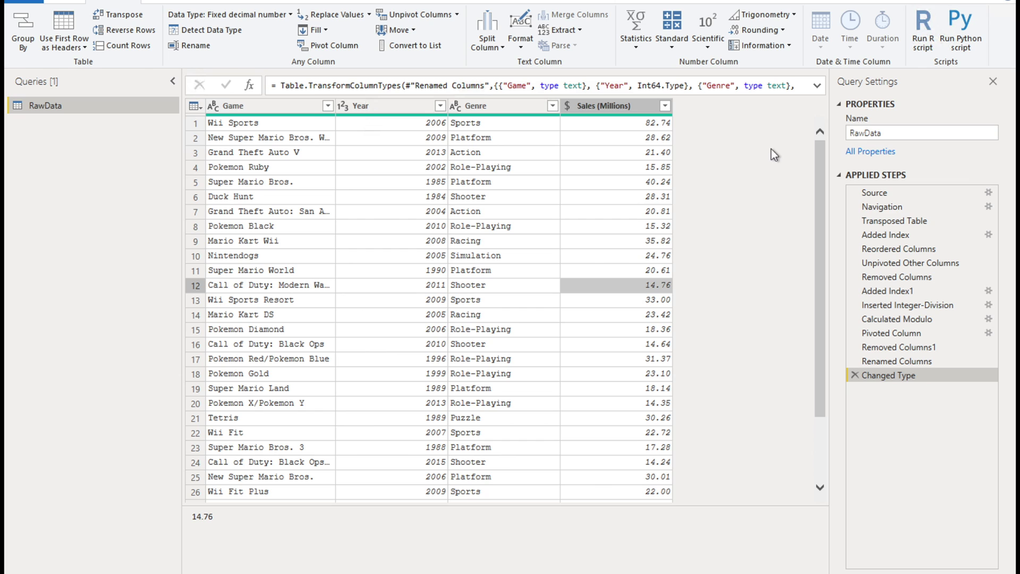
Rename the query from RawData to Games Sales and Close & Apply it into the report
click(887, 133)
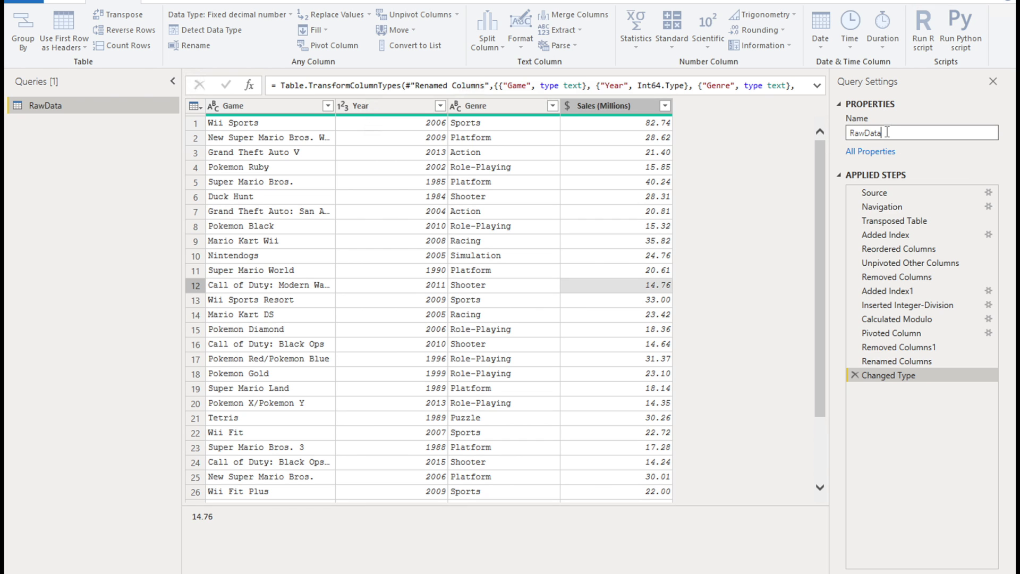
key(BackSpace)
key(BackSpace)
key(BackSpace)
key(BackSpace)
key(BackSpace)
key(BackSpace)
key(BackSpace)
text(G)
key(BackSpace)
text(Games Sales D)
key(BackSpace)
key(BackSpace)
click(68, 3)
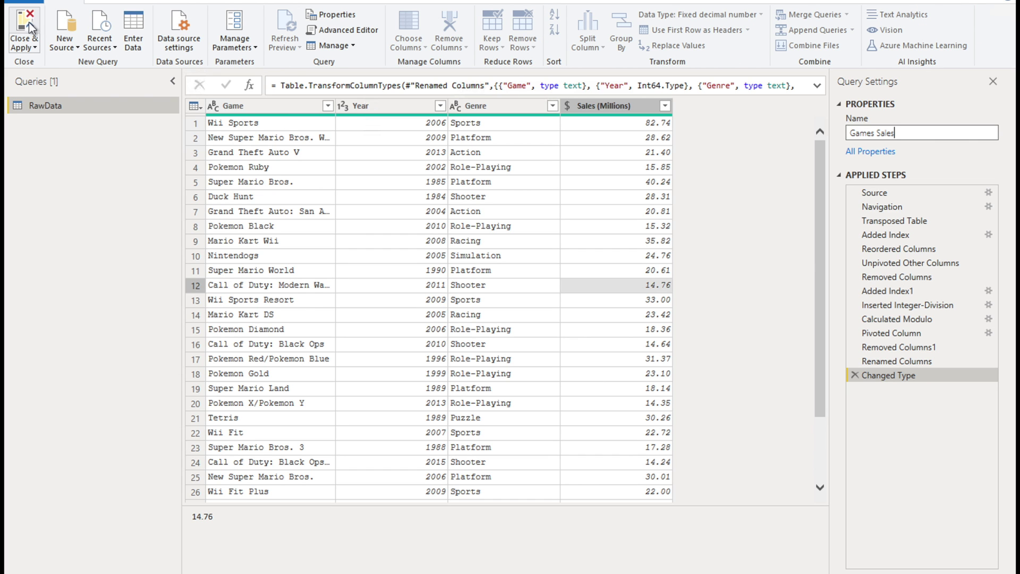
click(30, 25)
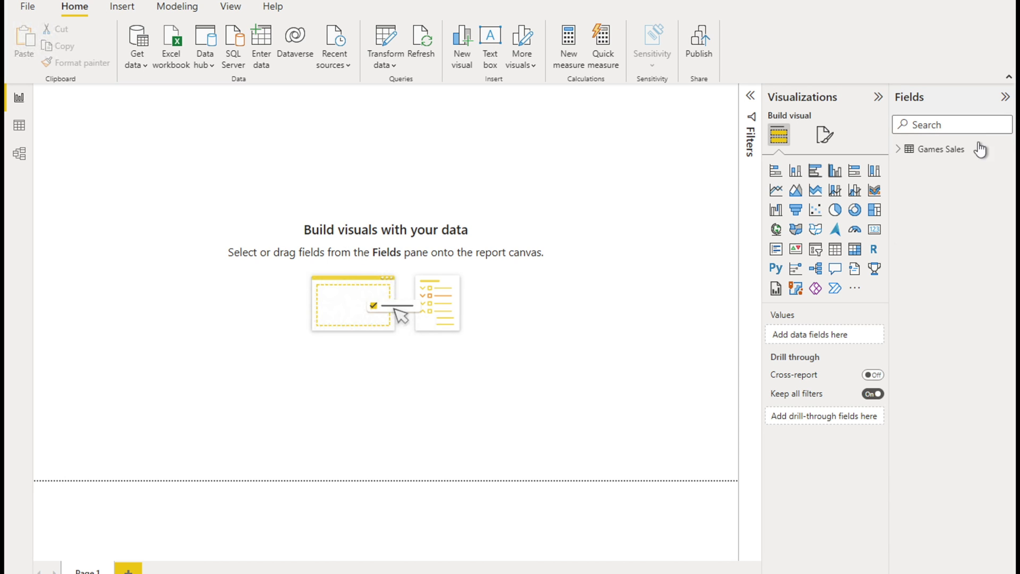
In Data view, format the Games Sales table's Sales (Millions) column as $ English (United States) currency
click(954, 151)
click(19, 125)
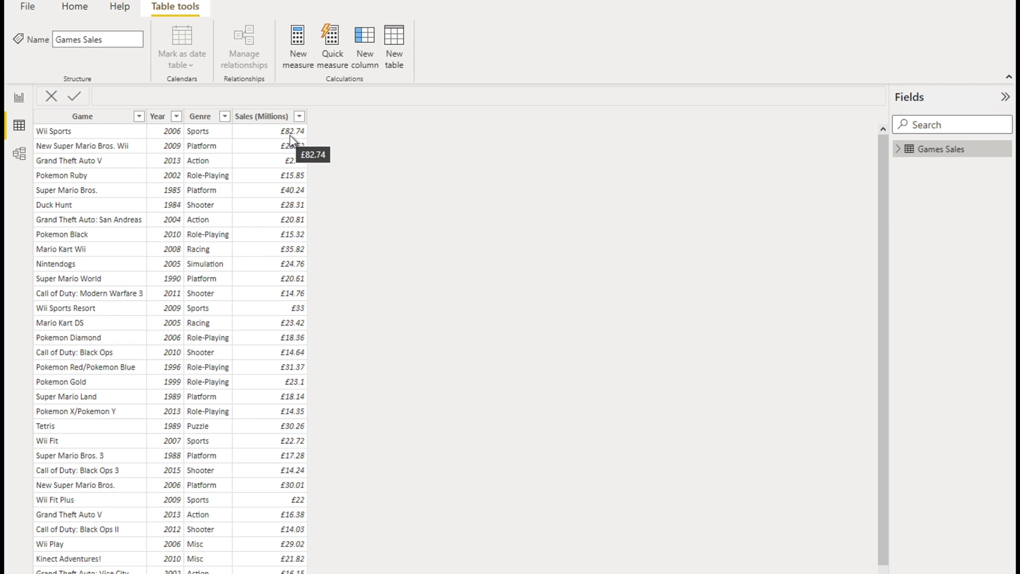
click(266, 118)
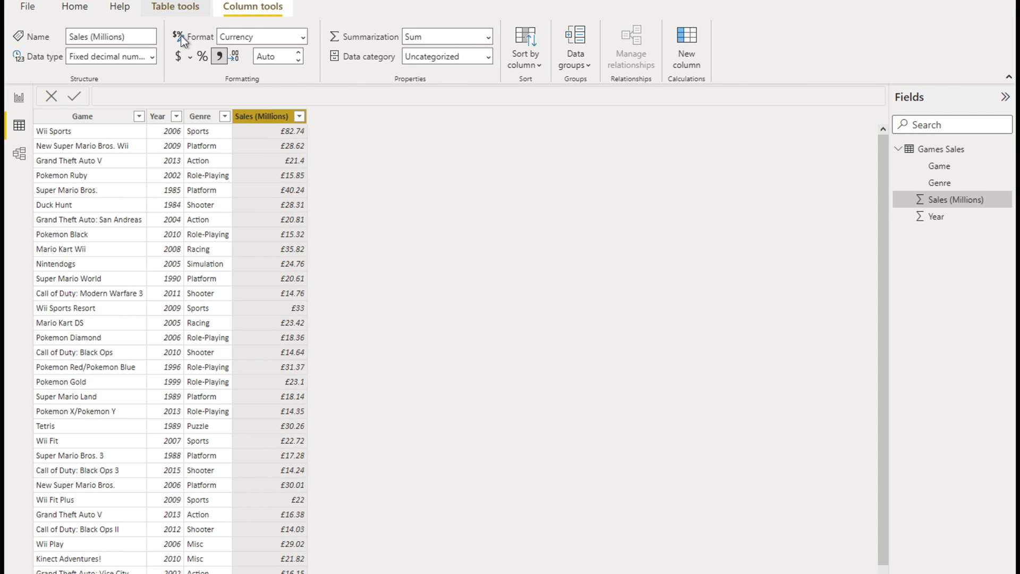
click(191, 57)
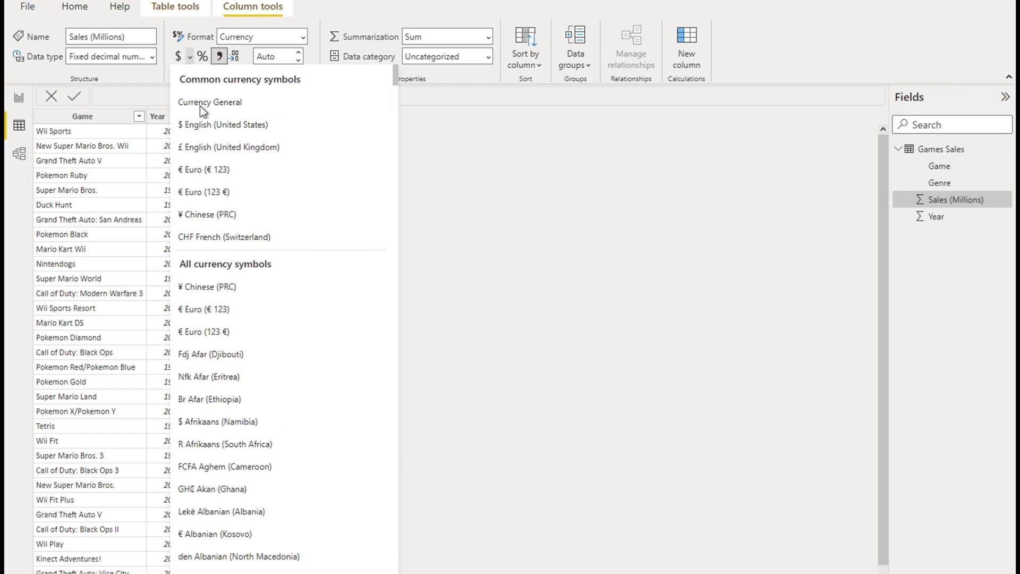
click(253, 129)
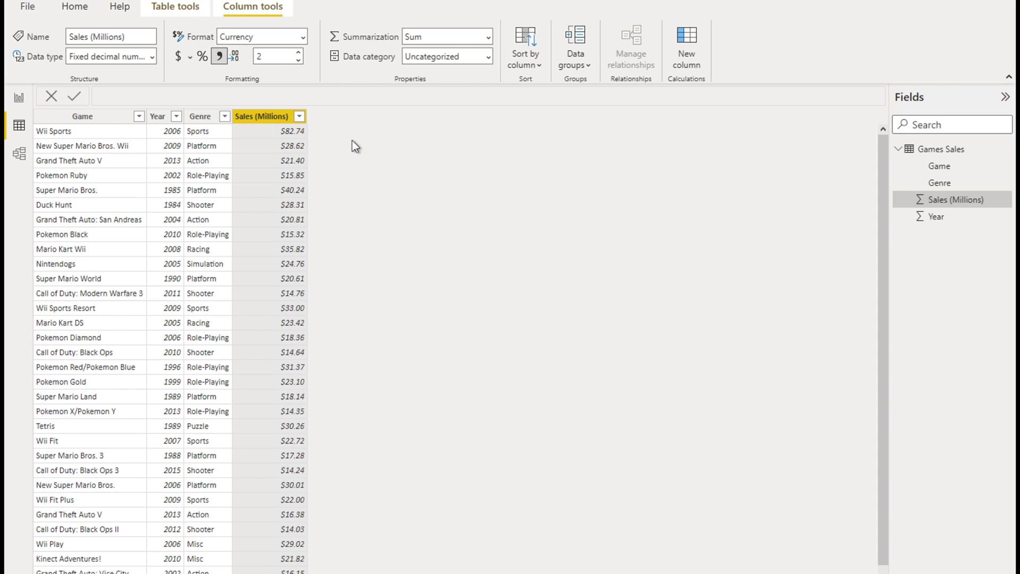
Save the report from the File menu as Multi-column Vertically Stacked Data.pbix in Documents
click(27, 6)
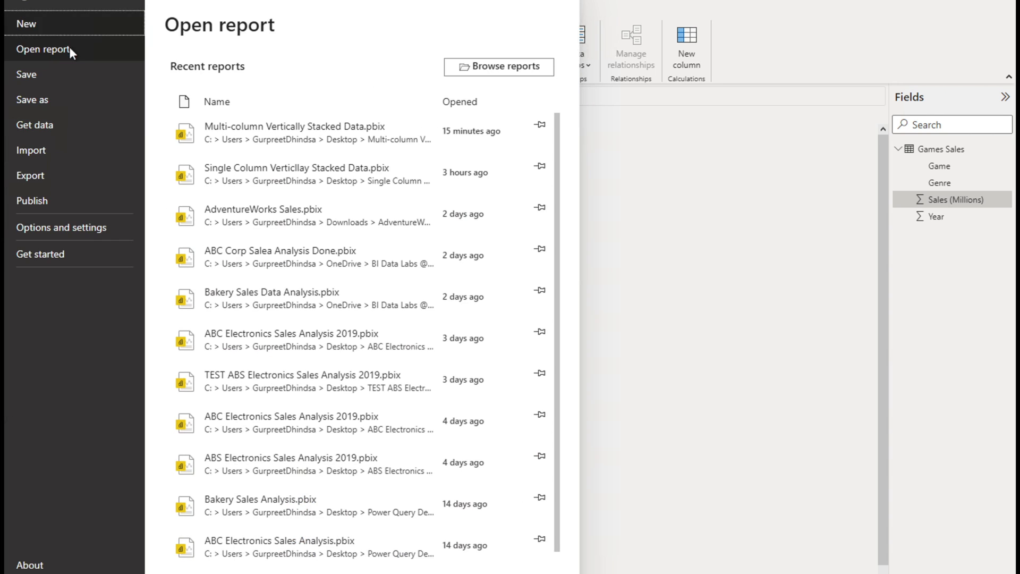
click(40, 75)
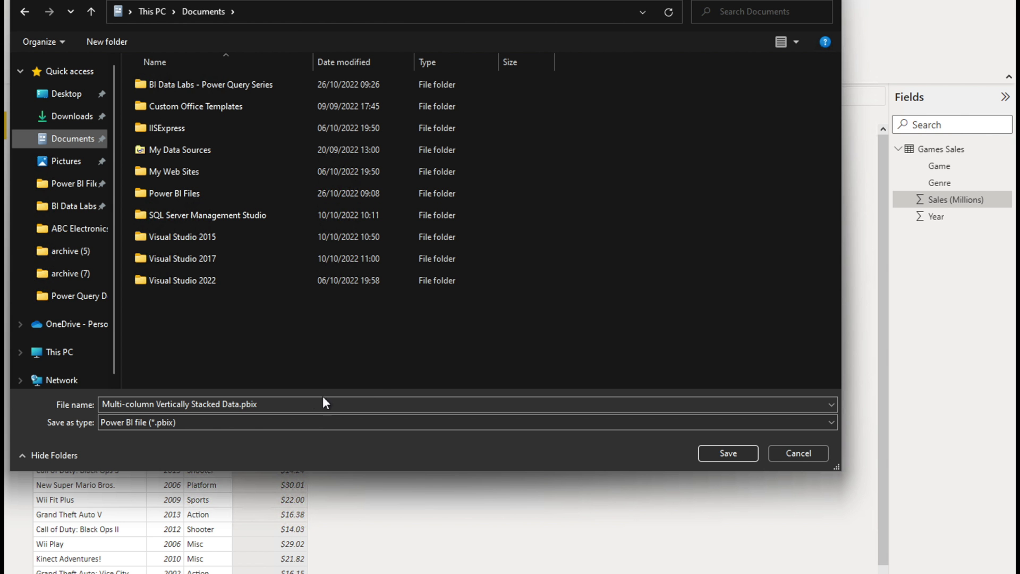